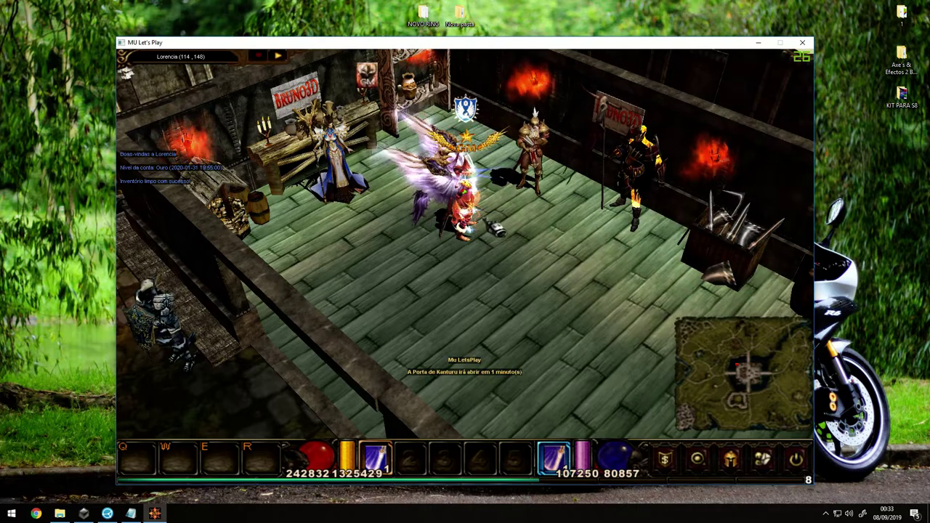
# - Open the character's inventory and create item set 102 with the chat command /makeset 102
pyautogui.click(494, 211)
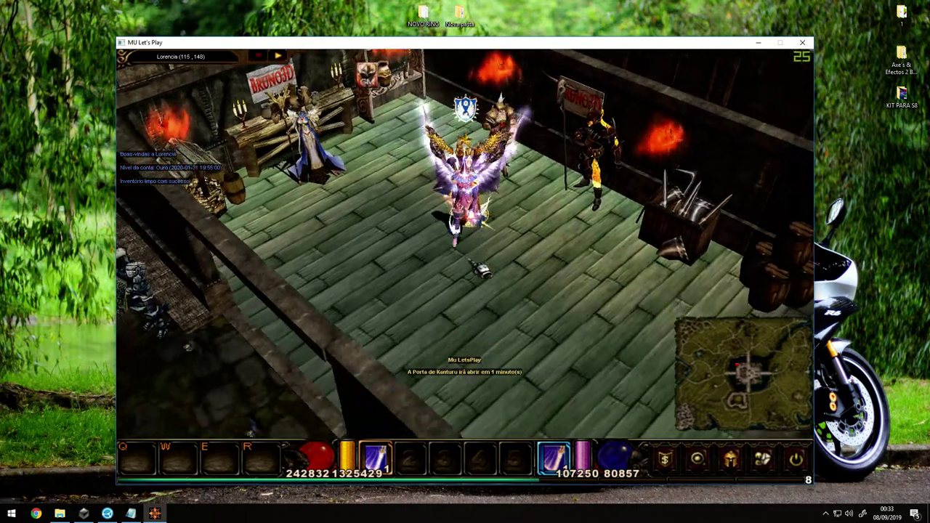
pyautogui.press('v')
pyautogui.press('Return')
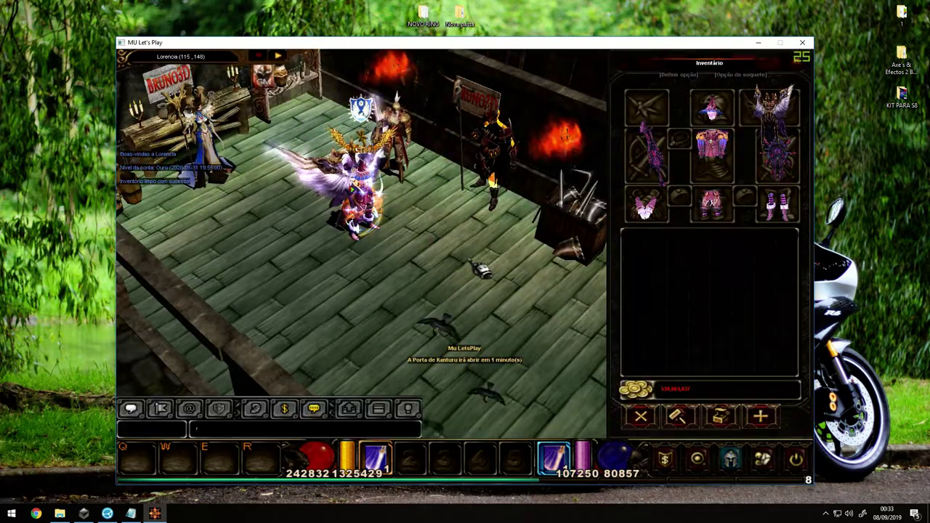
pyautogui.write('/makeset')
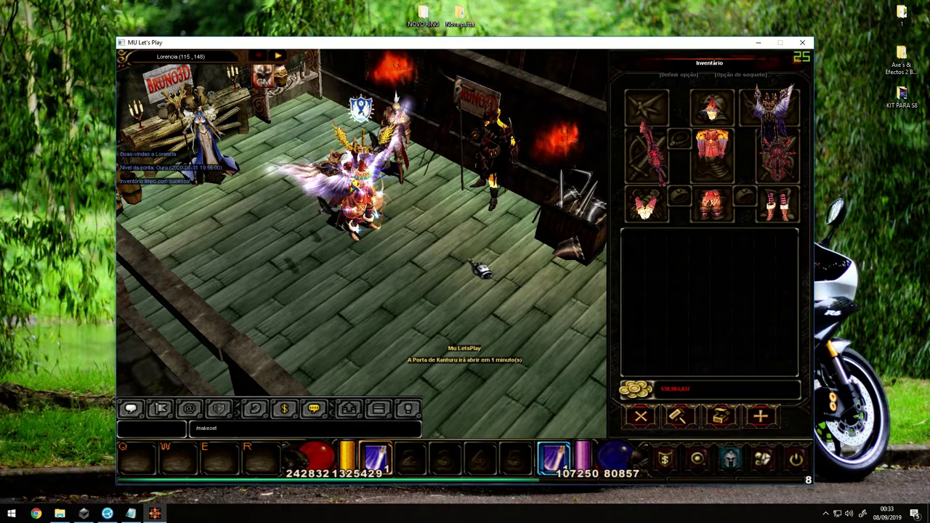
pyautogui.write(' 102')
pyautogui.press('Return')
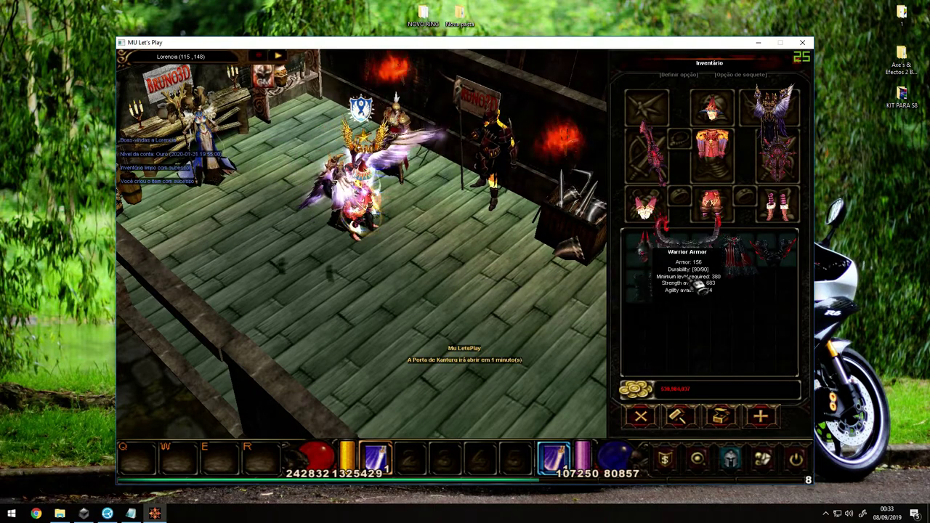
# - Spread the new Warrior set pieces apart across the inventory grid to inspect each item's details
pyautogui.click(734, 267)
pyautogui.click(687, 342)
pyautogui.click(697, 270)
pyautogui.click(707, 274)
pyautogui.click(773, 253)
pyautogui.click(762, 296)
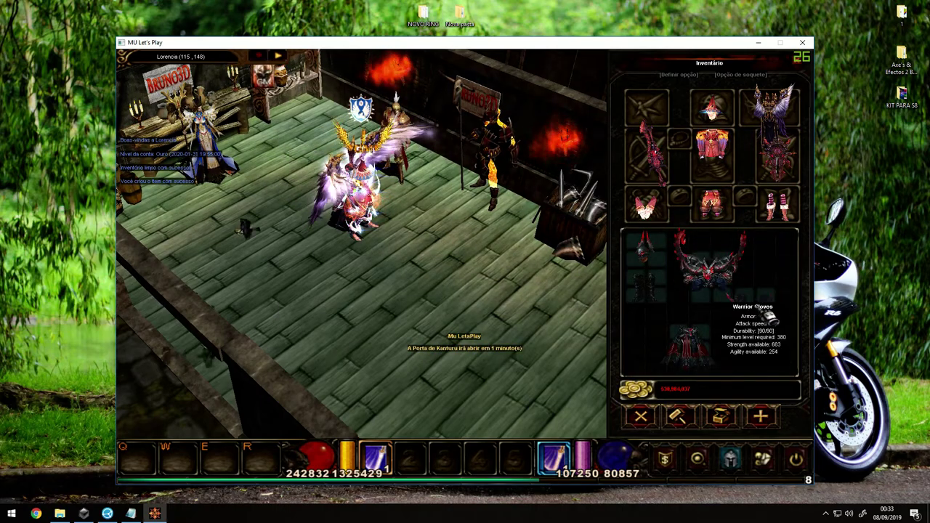
pyautogui.click(763, 305)
pyautogui.click(774, 308)
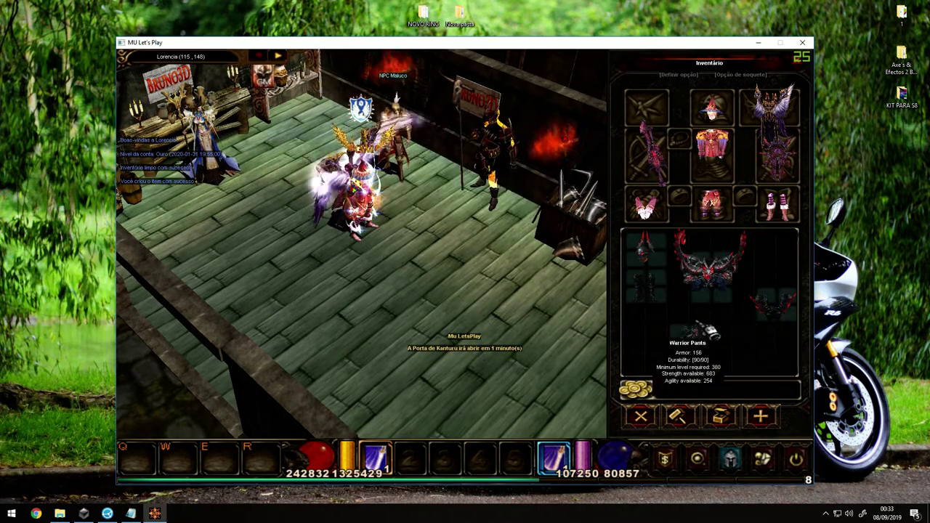
# - Minimise the game and ServerStartUp windows, switch to File Explorer and open SetItemType from MuServer's Data\Item folder
pyautogui.click(759, 43)
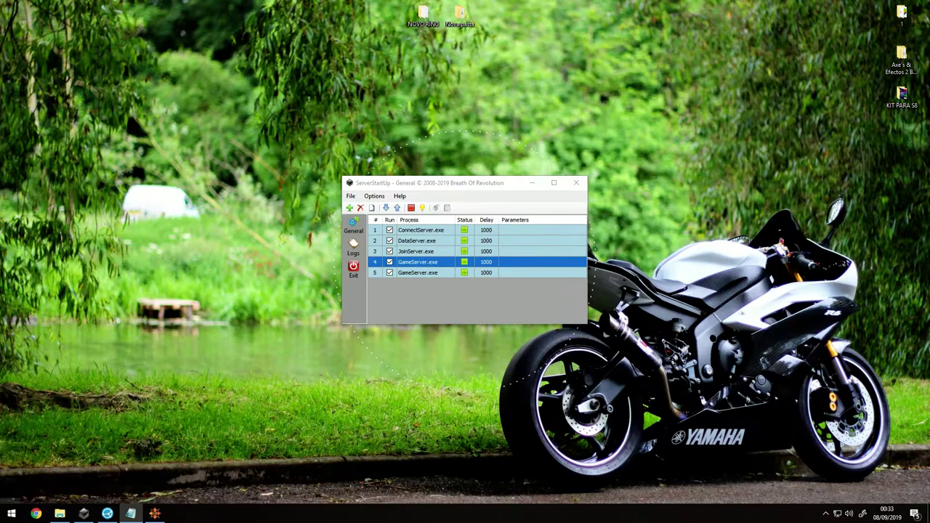
pyautogui.click(535, 184)
pyautogui.click(60, 514)
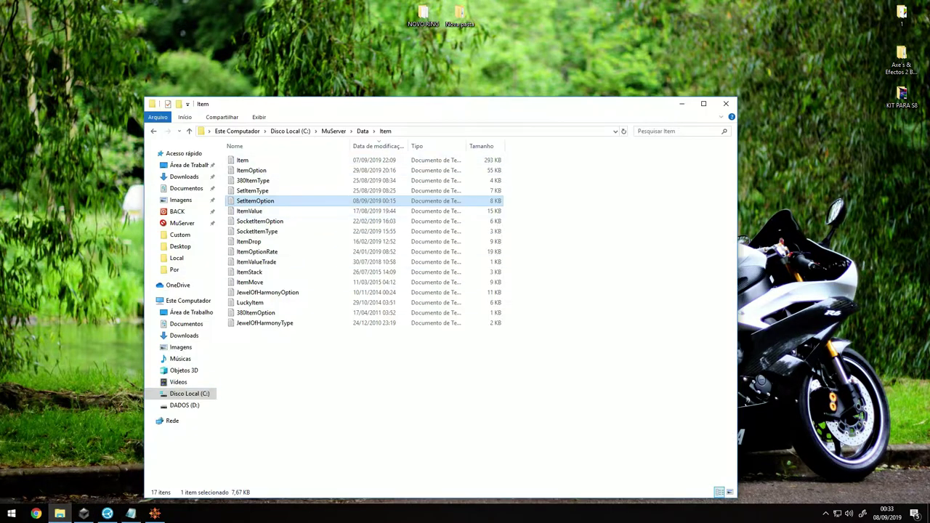
pyautogui.click(333, 132)
pyautogui.doubleClick(244, 180)
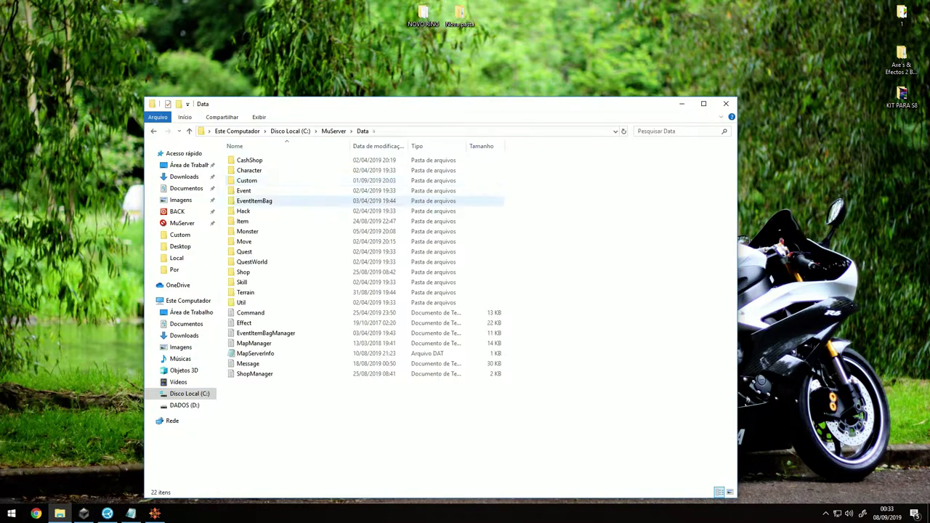
pyautogui.doubleClick(244, 221)
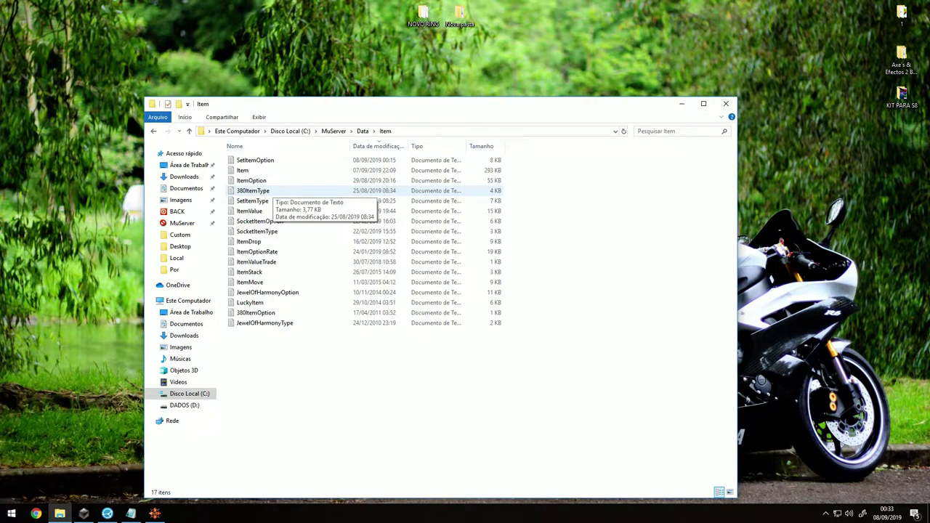
pyautogui.doubleClick(252, 201)
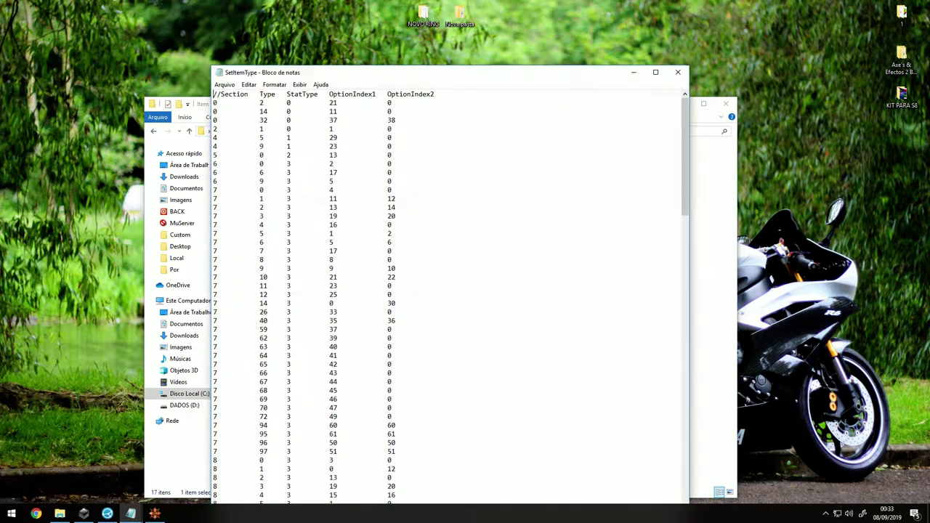
pyautogui.moveTo(407, 73); pyautogui.dragTo(561, 22)
pyautogui.scroll(-8, 581, 218)
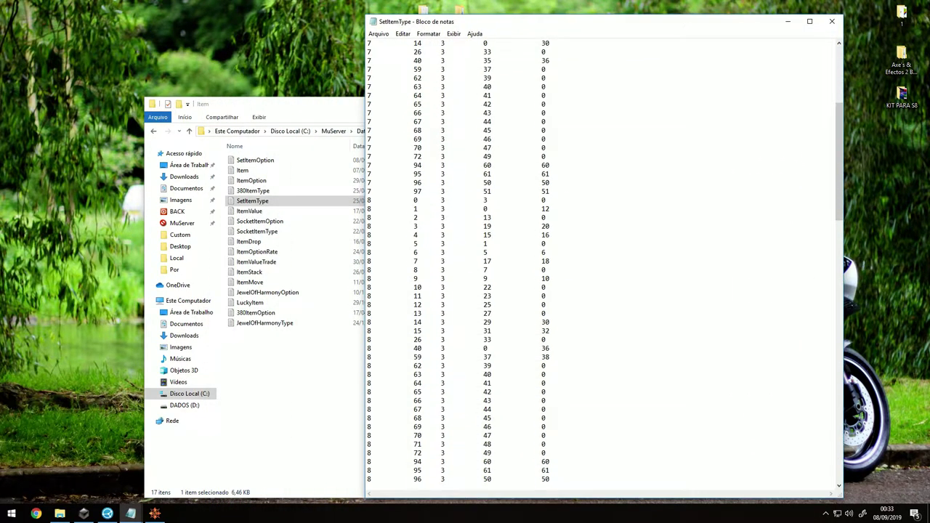
# - Open SetItemOption from the same Item folder and maximise its window
pyautogui.click(276, 231)
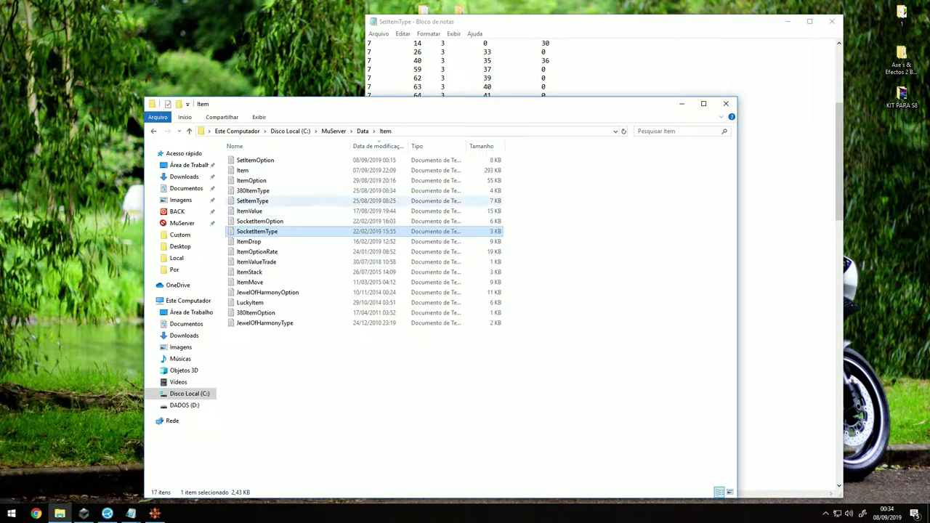
pyautogui.click(253, 201)
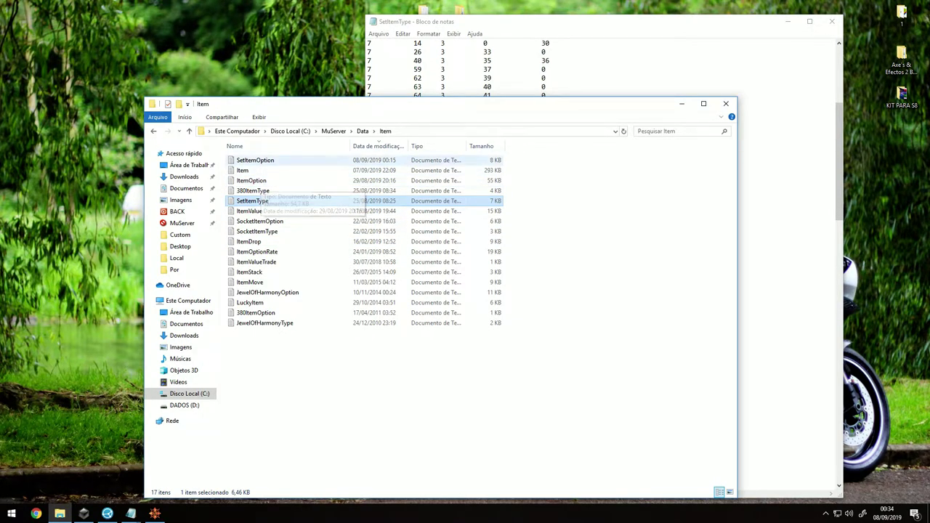
pyautogui.doubleClick(255, 160)
pyautogui.click(656, 72)
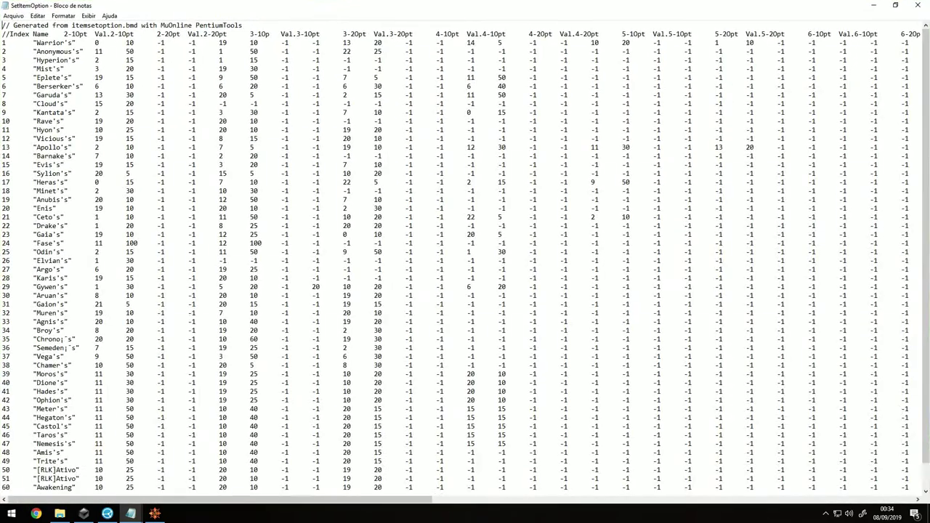
# - Examine the set names and option values in SetItemOption, including the Anubis's row, against the column headings
pyautogui.scroll(-1, 465, 255)
pyautogui.scroll(1, 466, 254)
pyautogui.scroll(-1, 465, 255)
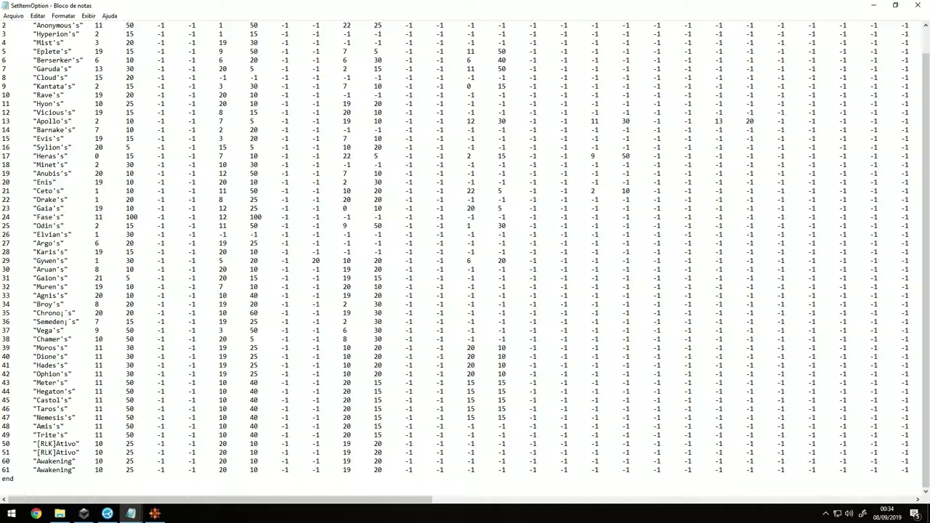
pyautogui.scroll(1, 465, 254)
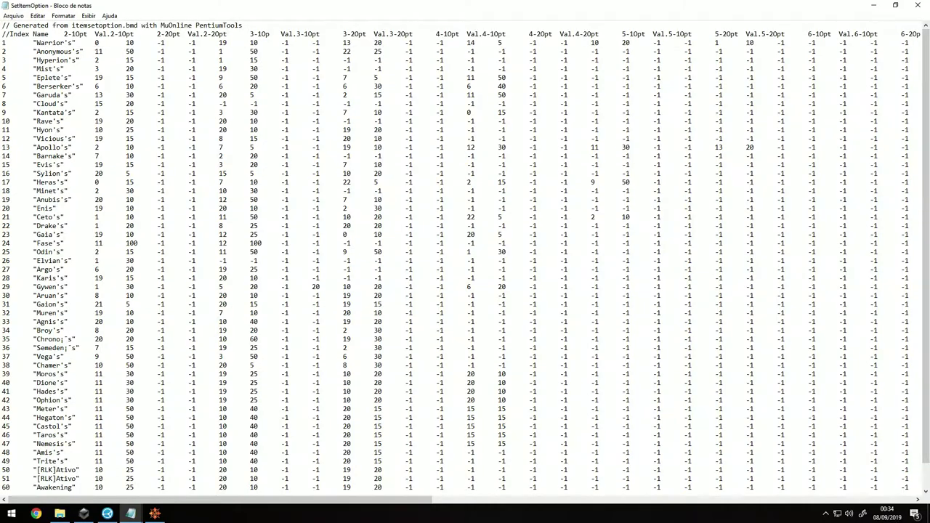
pyautogui.scroll(-1, 465, 254)
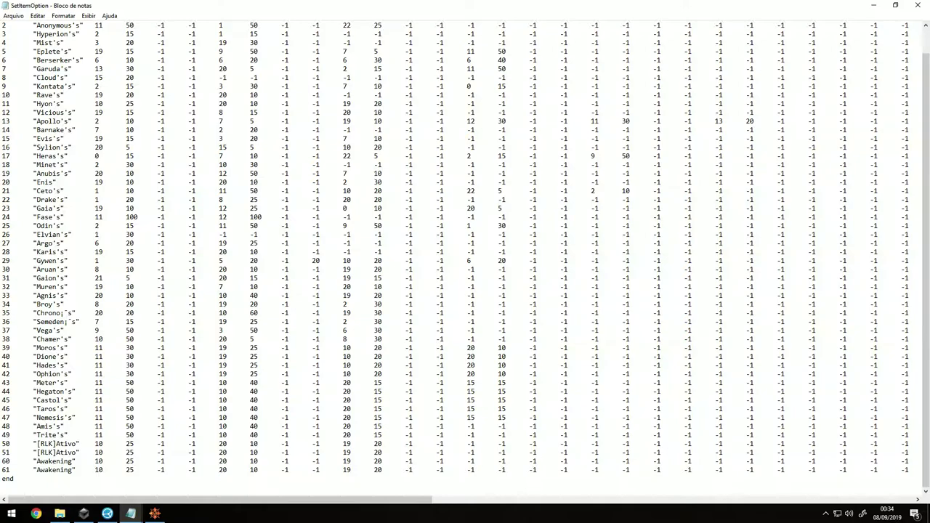
pyautogui.moveTo(95, 174); pyautogui.dragTo(506, 174)
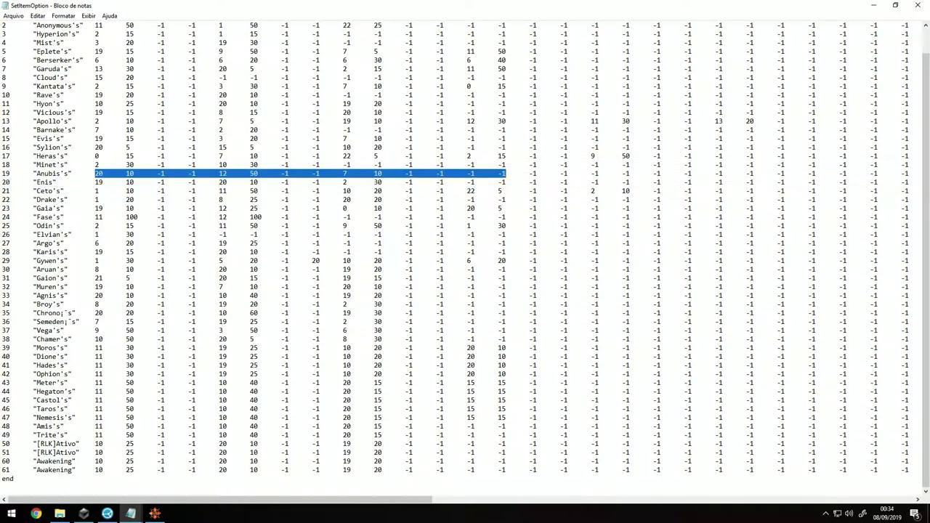
pyautogui.scroll(1, 465, 254)
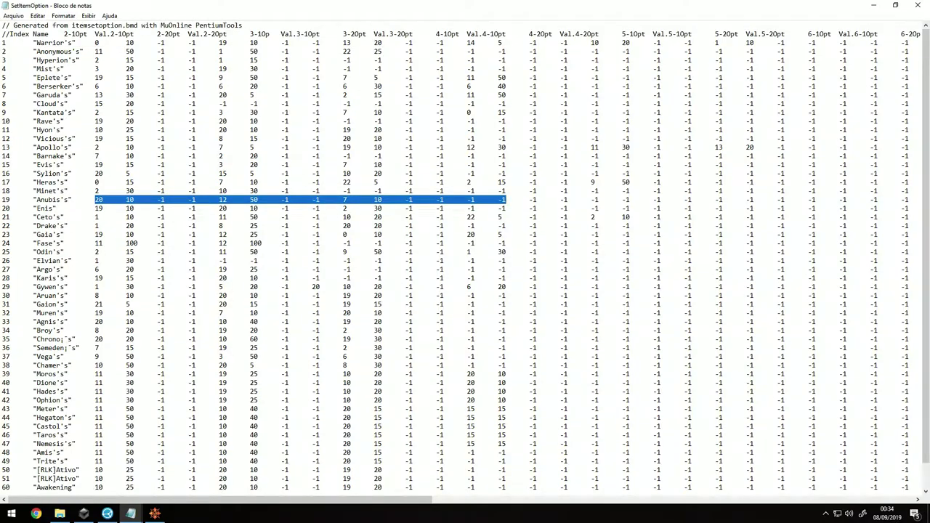
pyautogui.click(192, 191)
pyautogui.scroll(-1, 192, 191)
pyautogui.moveTo(95, 200); pyautogui.dragTo(476, 200)
pyautogui.click(133, 200)
pyautogui.scroll(1, 134, 199)
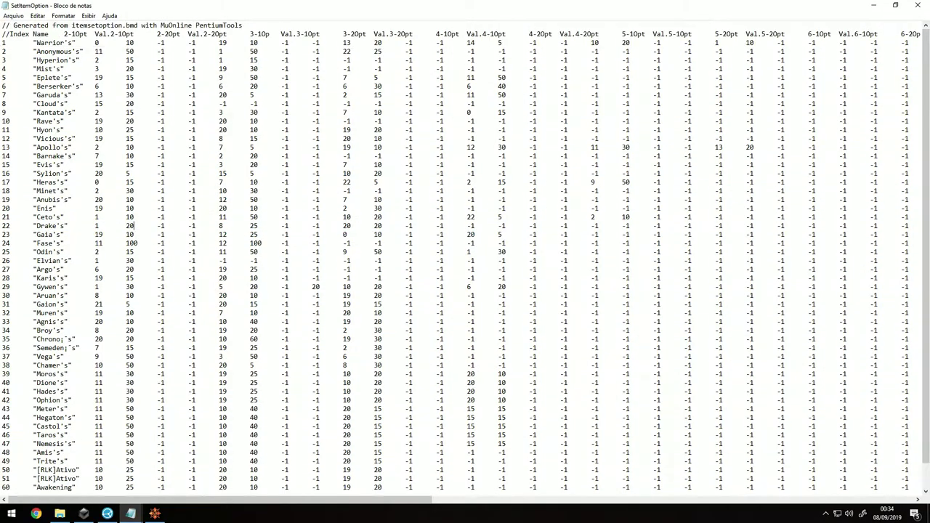
pyautogui.scroll(-1, 466, 260)
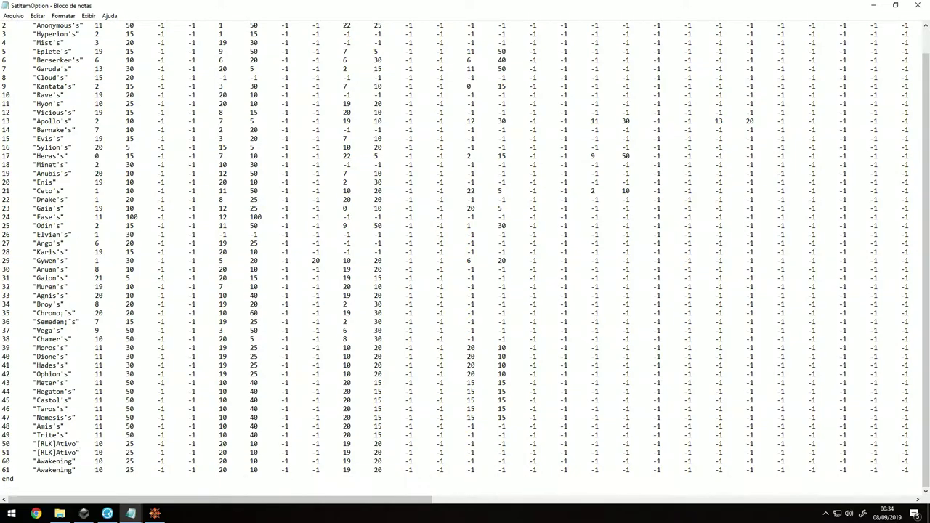
pyautogui.scroll(1, 465, 260)
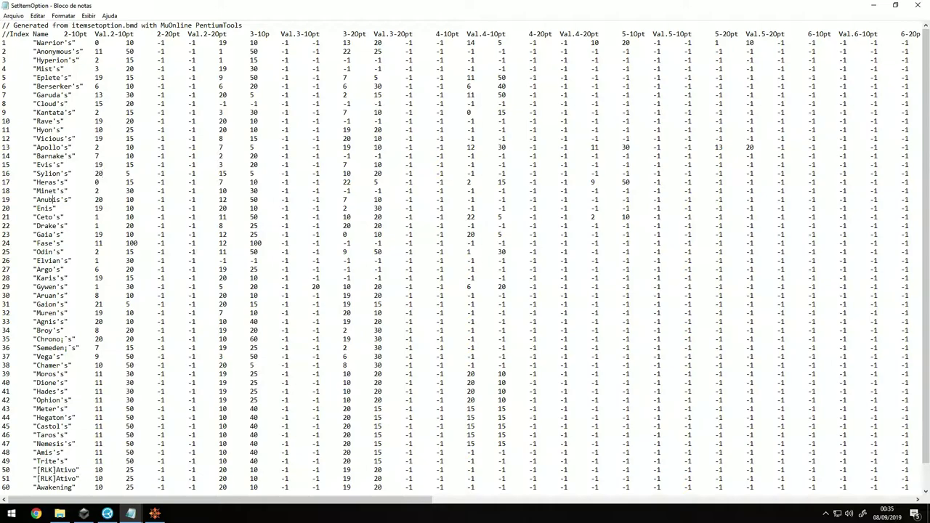
# - Copy the complete Anubis's row, paste it below row 51 and set its index to 52
pyautogui.moveTo(41, 200); pyautogui.dragTo(72, 200)
pyautogui.moveTo(3, 199); pyautogui.dragTo(3, 209)
pyautogui.hotkey('ctrl', 'c')
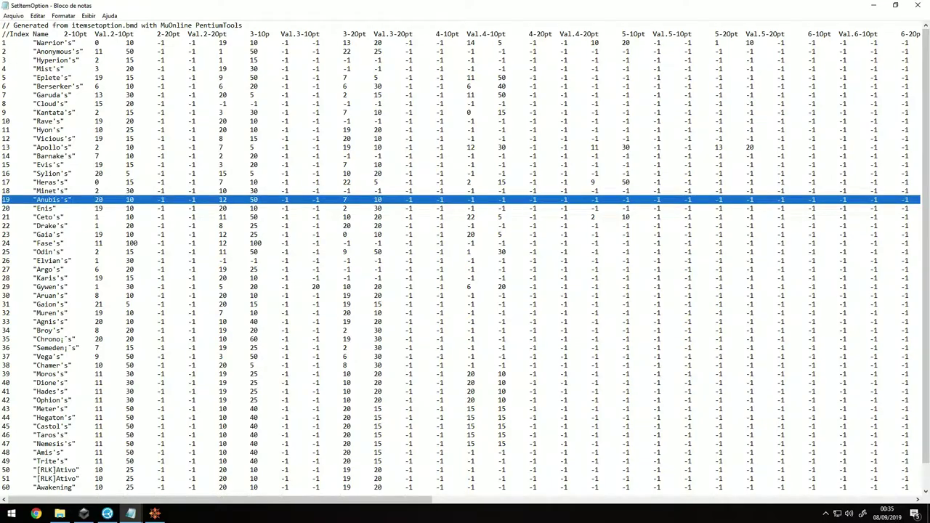
pyautogui.scroll(-1, 465, 257)
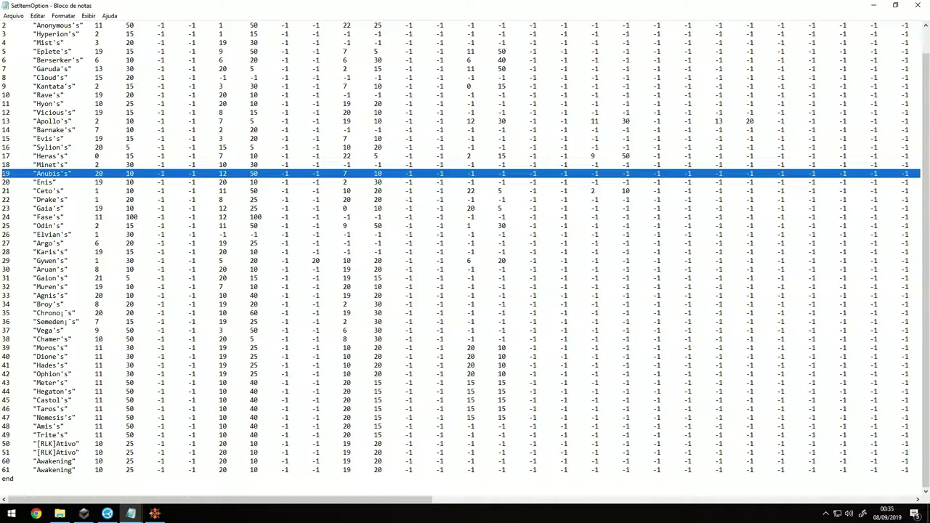
pyautogui.click(3, 460)
pyautogui.hotkey('ctrl', 'v')
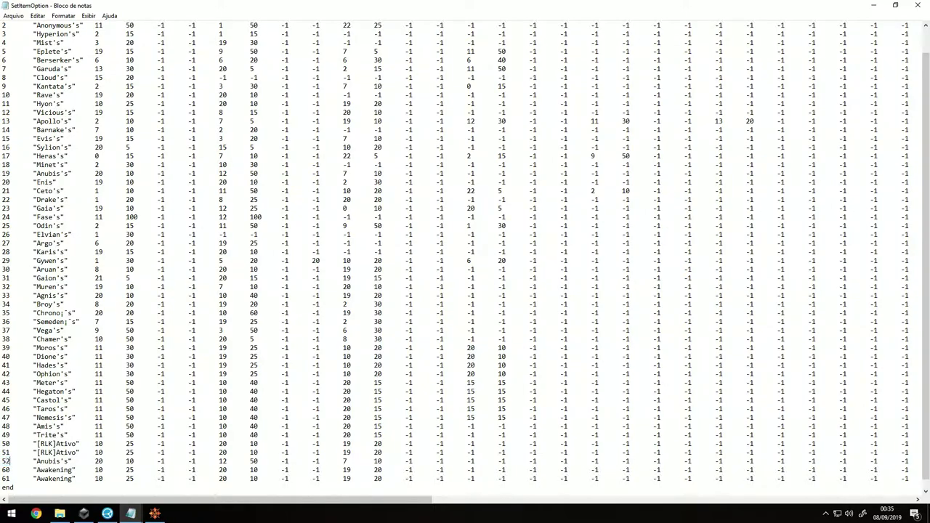
# - Rename the set in row 52 to "[RLK]" and save SetItemOption
pyautogui.moveTo(69, 461); pyautogui.dragTo(37, 461)
pyautogui.write('[')
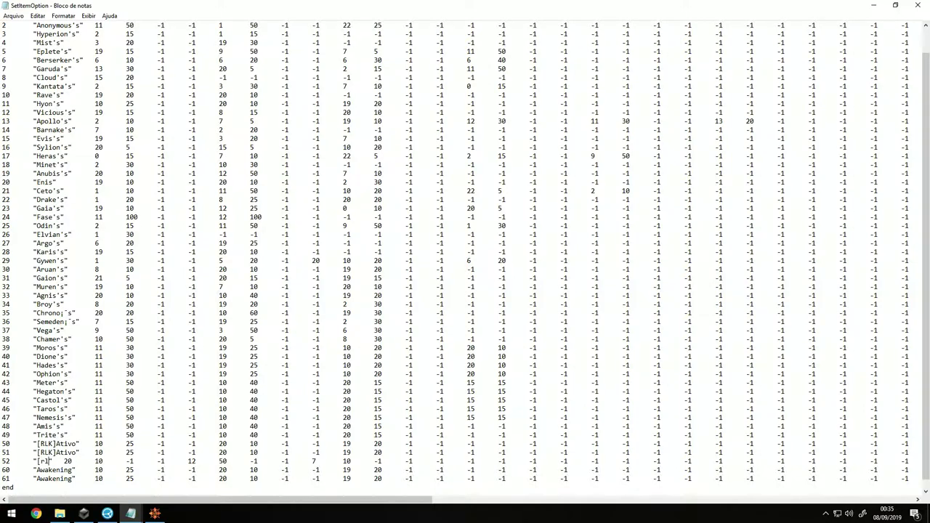
pyautogui.write('RLK]"')
pyautogui.doubleClick(48, 462)
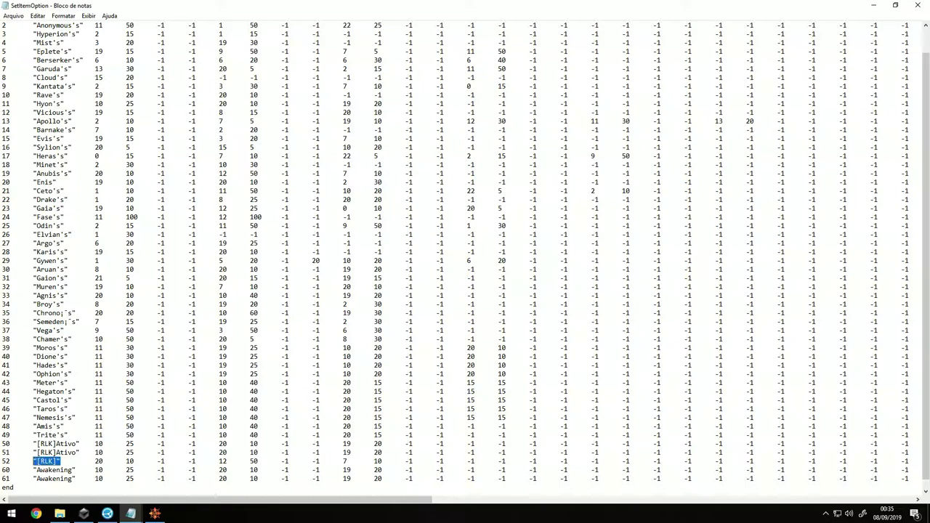
pyautogui.moveTo(57, 462); pyautogui.dragTo(413, 461)
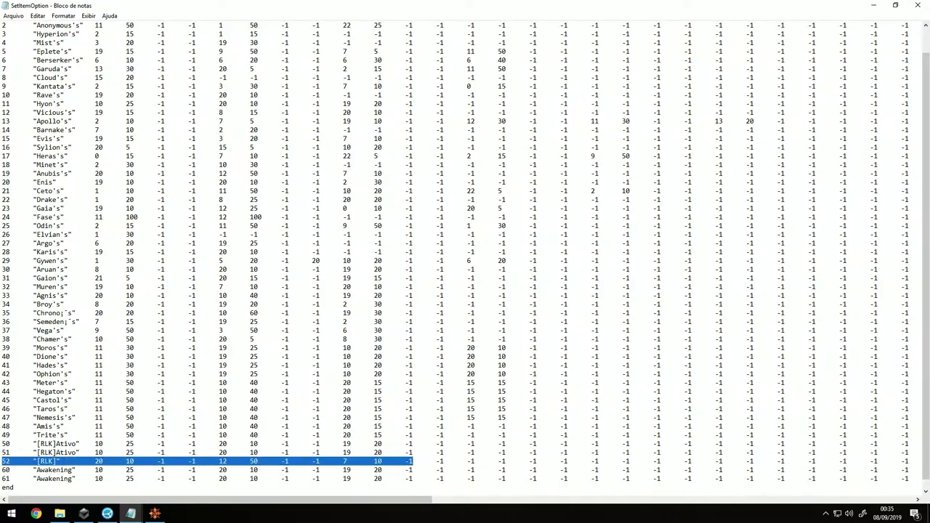
pyautogui.click(53, 462)
pyautogui.moveTo(54, 462); pyautogui.dragTo(6, 461)
pyautogui.click(12, 461)
pyautogui.click(13, 15)
pyautogui.click(19, 48)
# - Switch to SetItemType and duplicate the section 7, type 97 row directly below itself
pyautogui.click(131, 514)
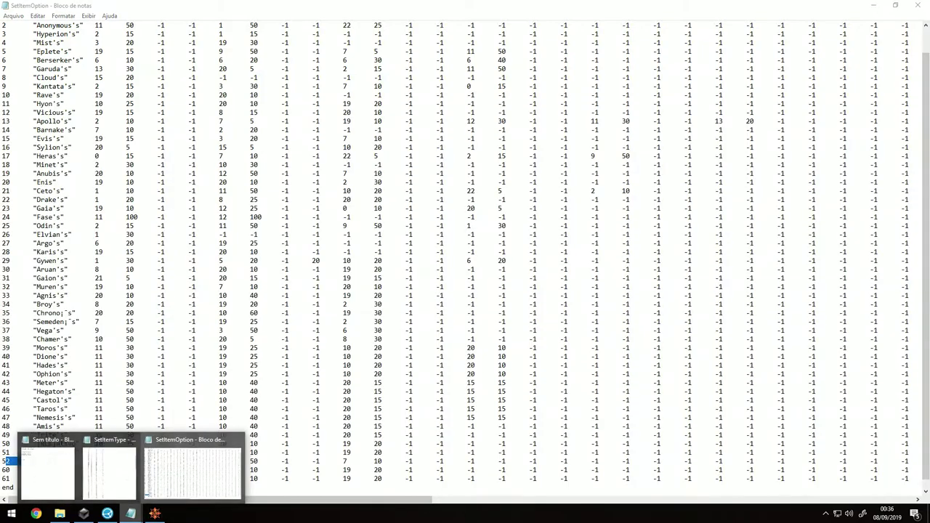
pyautogui.click(192, 472)
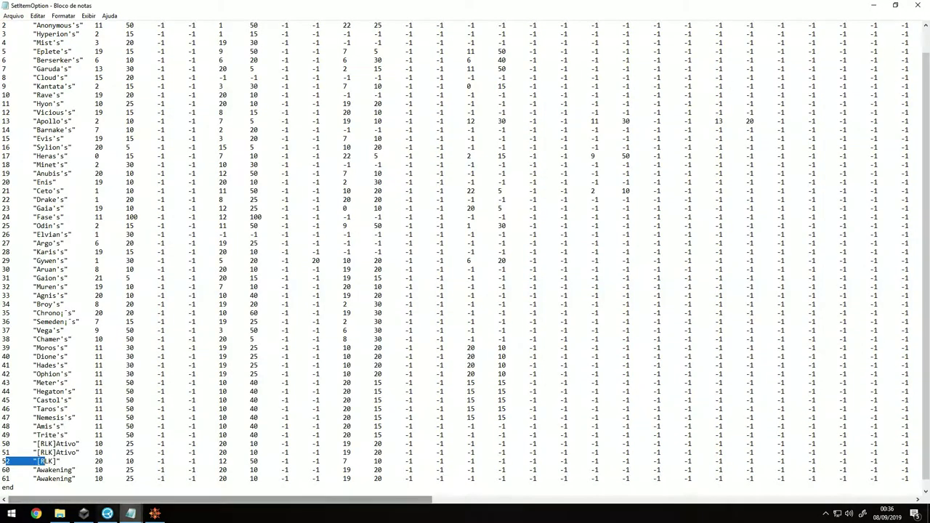
pyautogui.click(131, 514)
pyautogui.click(61, 472)
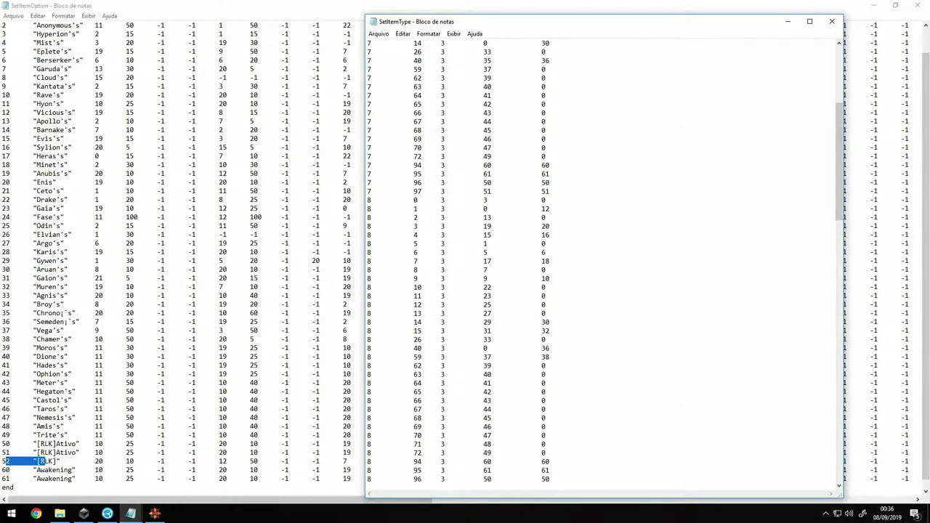
pyautogui.moveTo(551, 192); pyautogui.dragTo(367, 192)
pyautogui.hotkey('ctrl', 'c')
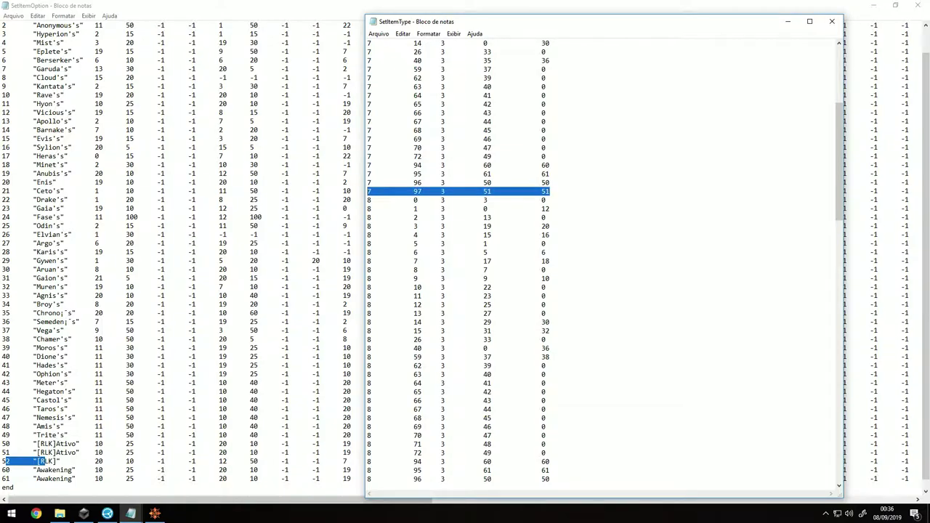
pyautogui.click(551, 192)
pyautogui.press('Return')
pyautogui.hotkey('ctrl', 'v')
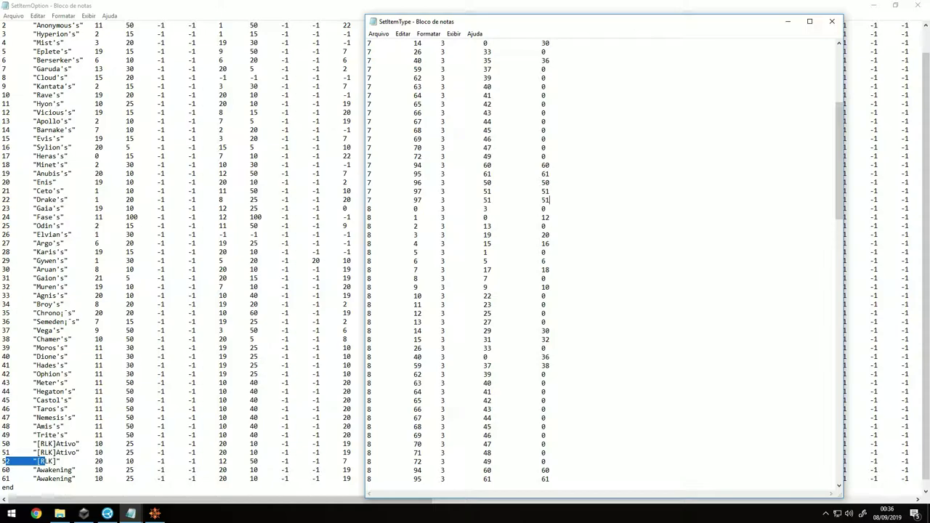
# - Set the duplicated section 7 row's Type to 102 and its OptionIndex1 to 52
pyautogui.doubleClick(418, 200)
pyautogui.write('102')
pyautogui.moveTo(492, 200); pyautogui.dragTo(483, 200)
pyautogui.write('52')
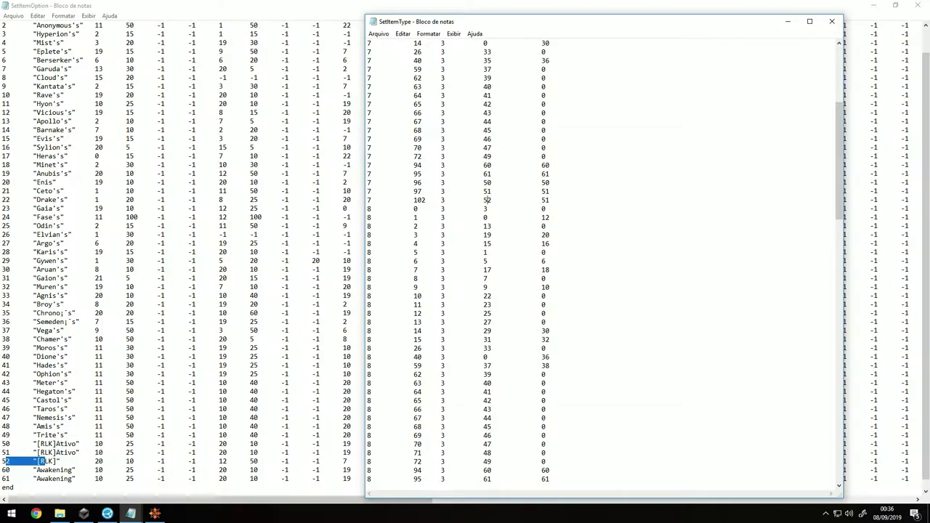
# - Switch to the MU game, check the Jewel of Ancient in the inventory beside the NPC's shop, and return to SetItemType
pyautogui.hotkey('alt', 'Tab')
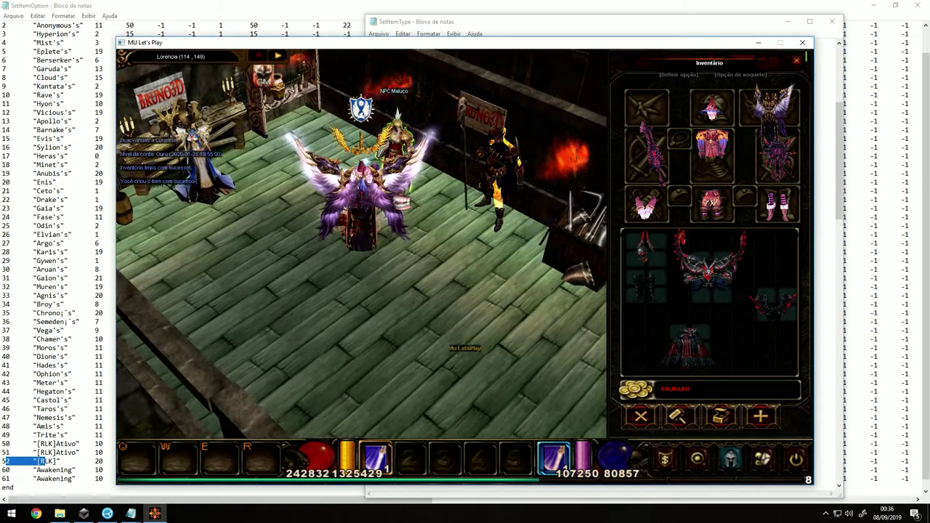
pyautogui.press('v')
pyautogui.click(376, 185)
pyautogui.click(478, 139)
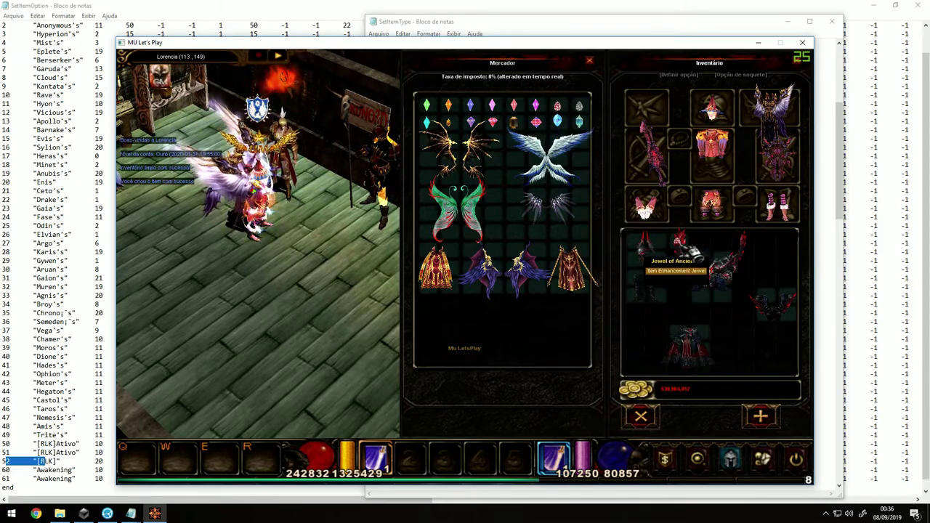
pyautogui.press('Escape')
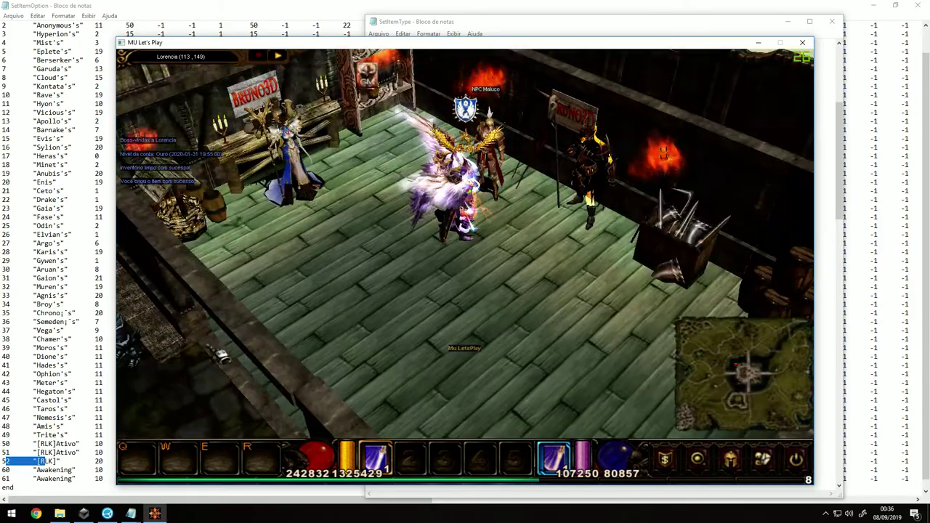
pyautogui.rightClick(79, 273)
pyautogui.click(130, 514)
pyautogui.click(109, 465)
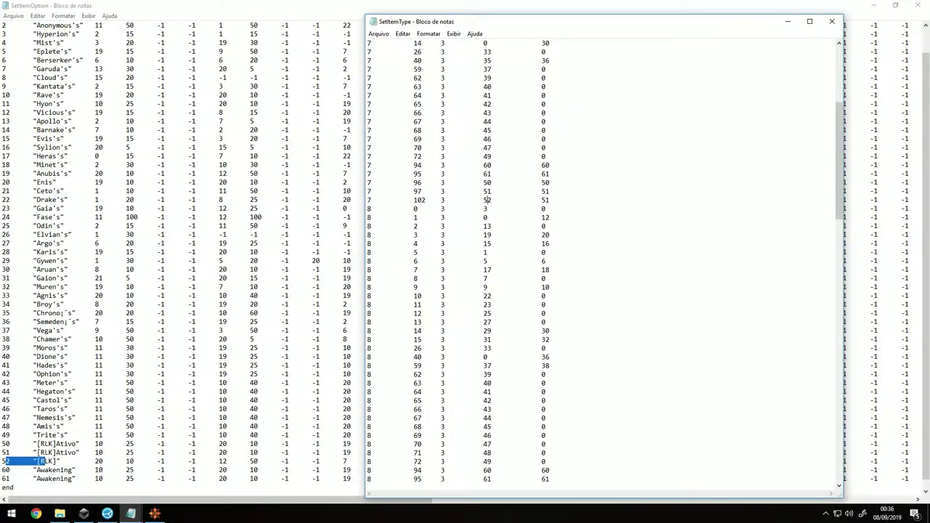
# - Set OptionIndex2 of the section 7, type 102 row to 0
pyautogui.doubleClick(487, 200)
pyautogui.doubleClick(545, 199)
pyautogui.write('0')
pyautogui.doubleClick(543, 200)
pyautogui.moveTo(484, 200); pyautogui.dragTo(426, 200)
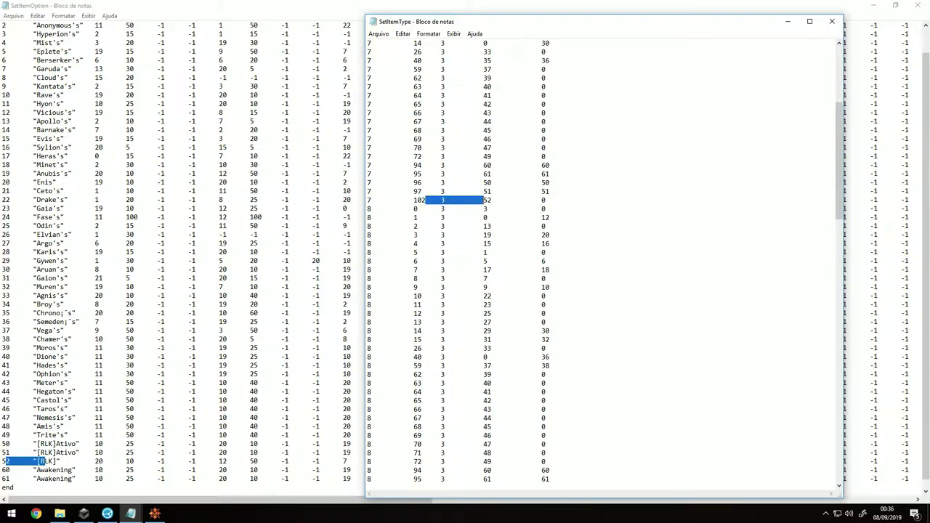
# - Copy the section 7, type 102 row, paste it below section 8's type 97 row and set its section number to 8
pyautogui.moveTo(547, 200); pyautogui.dragTo(368, 201)
pyautogui.scroll(-3, 392, 200)
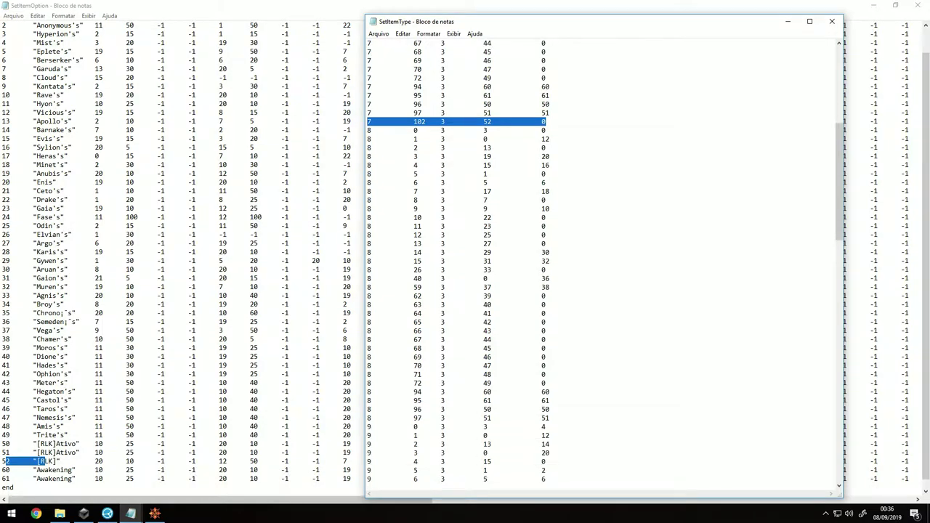
pyautogui.click(451, 122)
pyautogui.moveTo(547, 122); pyautogui.dragTo(368, 122)
pyautogui.hotkey('ctrl', 'c')
pyautogui.moveTo(368, 419); pyautogui.dragTo(546, 419)
pyautogui.click(552, 418)
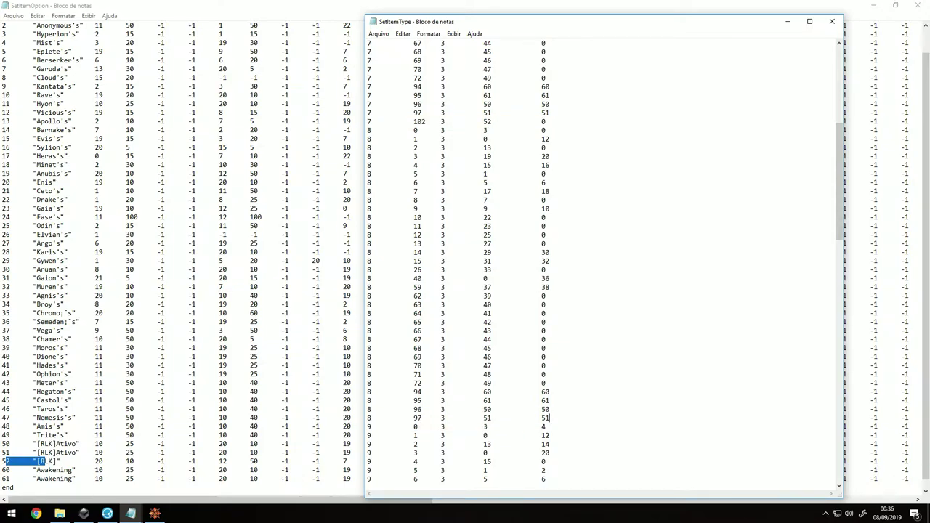
pyautogui.hotkey('ctrl', 'v')
pyautogui.press('Home')
pyautogui.hotkey('shift', 'Right')
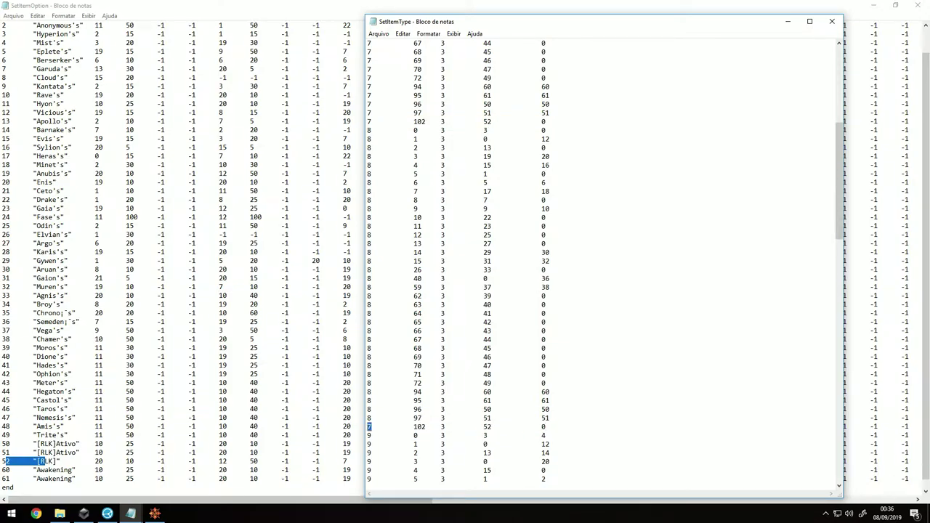
# - Paste the copied type 102 row below section 9's type 97 row and set its section number to 8
pyautogui.scroll(-11, 603, 263)
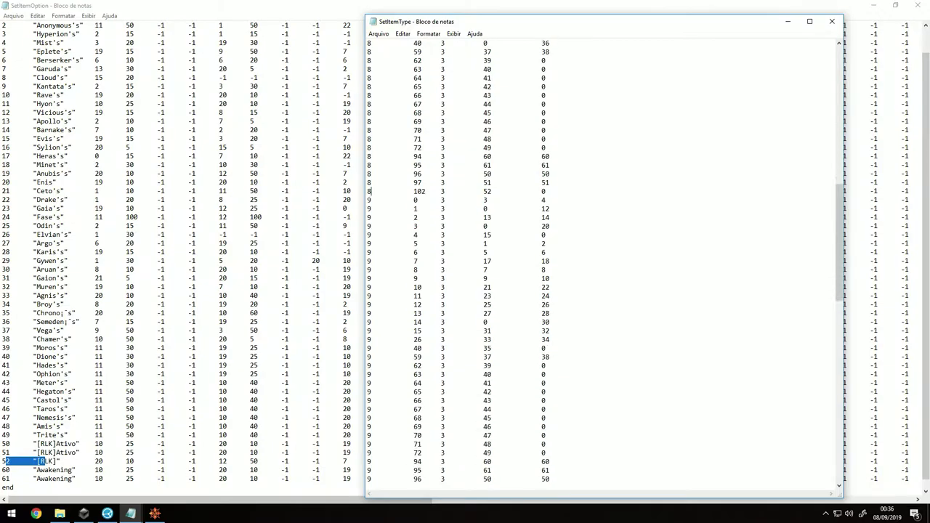
pyautogui.moveTo(368, 436); pyautogui.dragTo(551, 436)
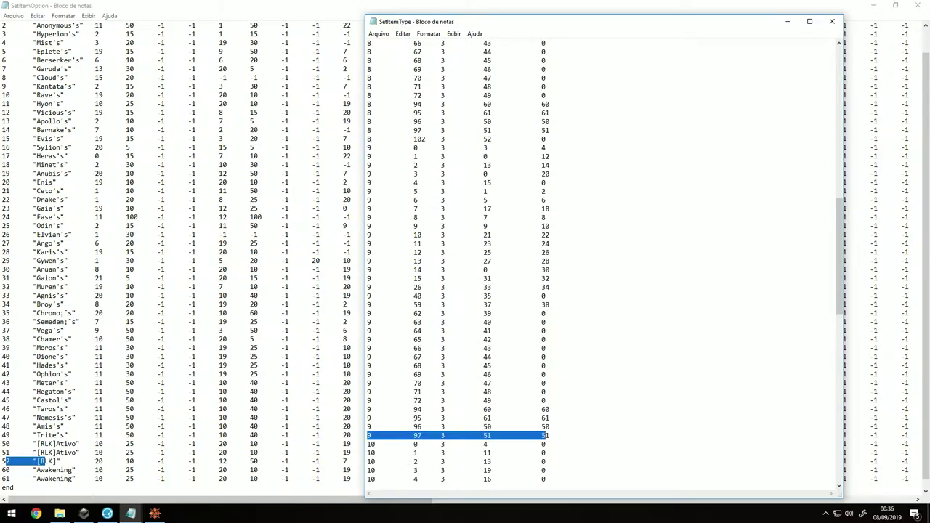
pyautogui.click(551, 436)
pyautogui.press('Return')
pyautogui.hotkey('ctrl', 'v')
pyautogui.press('Home')
pyautogui.hotkey('shift', 'Right')
pyautogui.write('8')
# - Paste the copied type 102 row below section 10's type 97 row and set its section number to 10
pyautogui.scroll(-11, 604, 261)
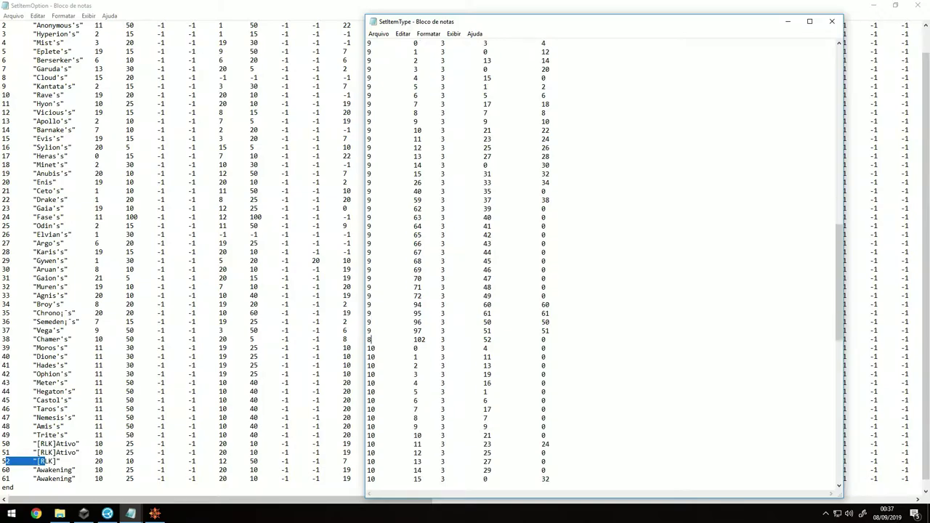
pyautogui.hotkey('shift', 'Up')
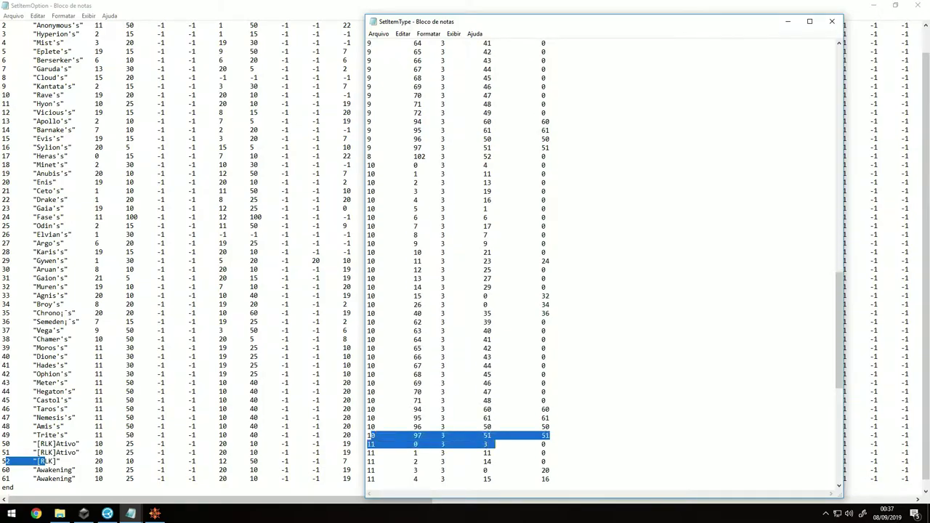
pyautogui.press('End')
pyautogui.hotkey('ctrl', 'v')
pyautogui.press('Home')
pyautogui.hotkey('shift', 'Right')
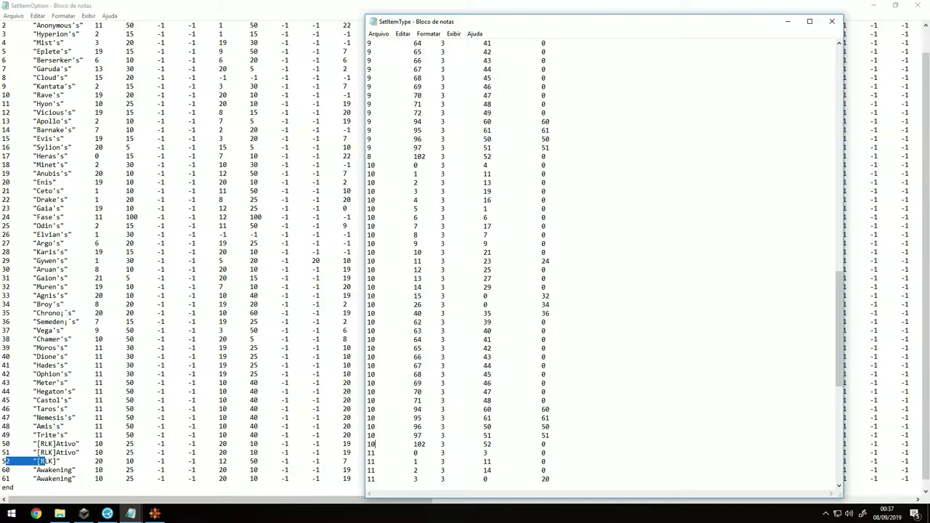
# - Correct the section number of the type 102 row at the end of section 9 to 9
pyautogui.press('Home')
pyautogui.hotkey('shift', 'Right')
pyautogui.write('9')
pyautogui.scroll(11, 604, 257)
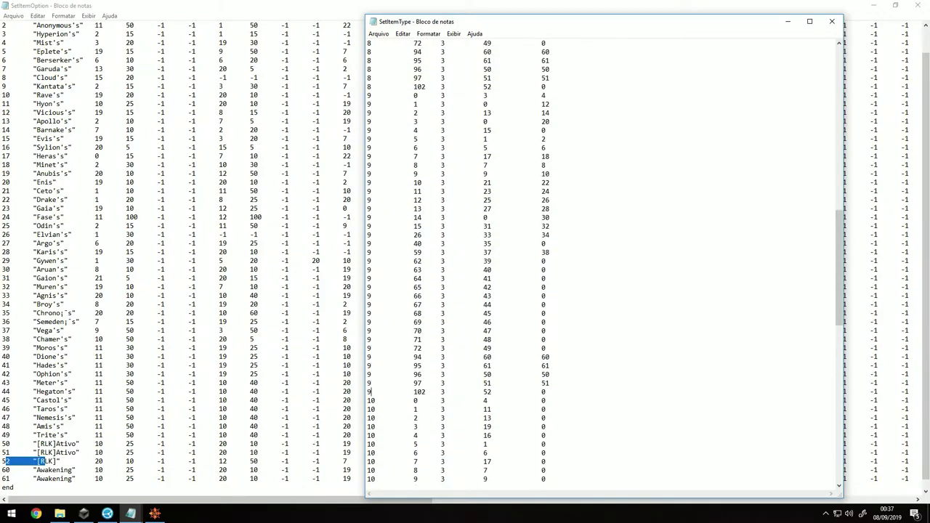
# - Examine the section and type numbers of the type 102 rows added in sections 7, 8, 9 and 10
pyautogui.scroll(12, 605, 257)
pyautogui.moveTo(367, 147); pyautogui.dragTo(426, 147)
pyautogui.scroll(-3, 605, 262)
pyautogui.moveTo(368, 375); pyautogui.dragTo(422, 375)
pyautogui.scroll(-7, 422, 375)
pyautogui.scroll(-2, 605, 262)
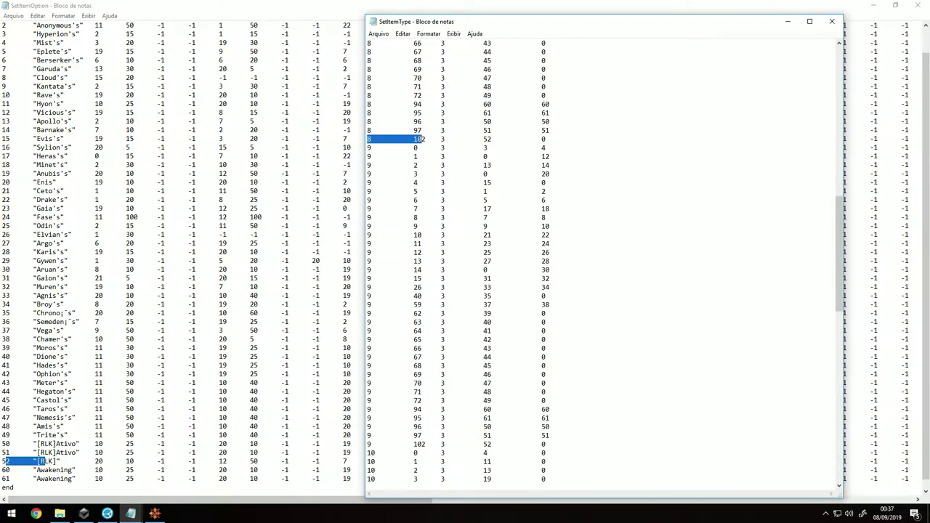
pyautogui.moveTo(368, 444); pyautogui.dragTo(425, 444)
pyautogui.scroll(-12, 425, 444)
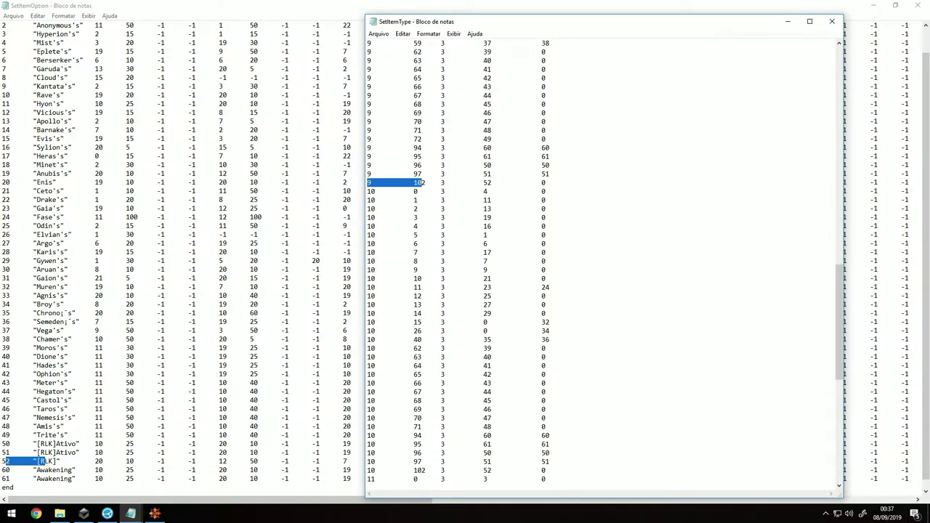
pyautogui.moveTo(367, 418); pyautogui.dragTo(445, 418)
# - Paste the type 102 row below section 11's type 97 row, set its section number to 11 and save SetItemType
pyautogui.scroll(-13, 445, 418)
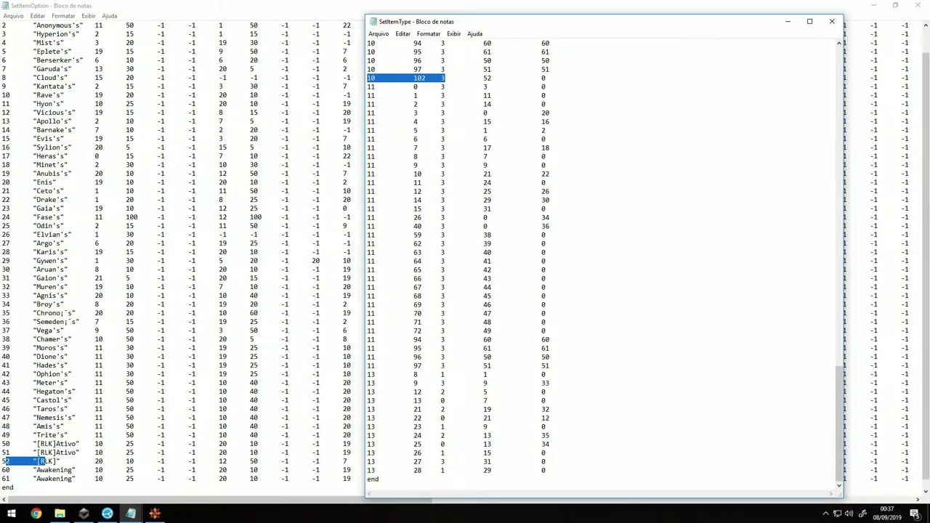
pyautogui.moveTo(368, 365); pyautogui.dragTo(539, 366)
pyautogui.click(551, 365)
pyautogui.press('Return')
pyautogui.hotkey('ctrl', 'v')
pyautogui.moveTo(368, 375); pyautogui.dragTo(372, 374)
pyautogui.write('11')
pyautogui.click(379, 33)
pyautogui.click(393, 66)
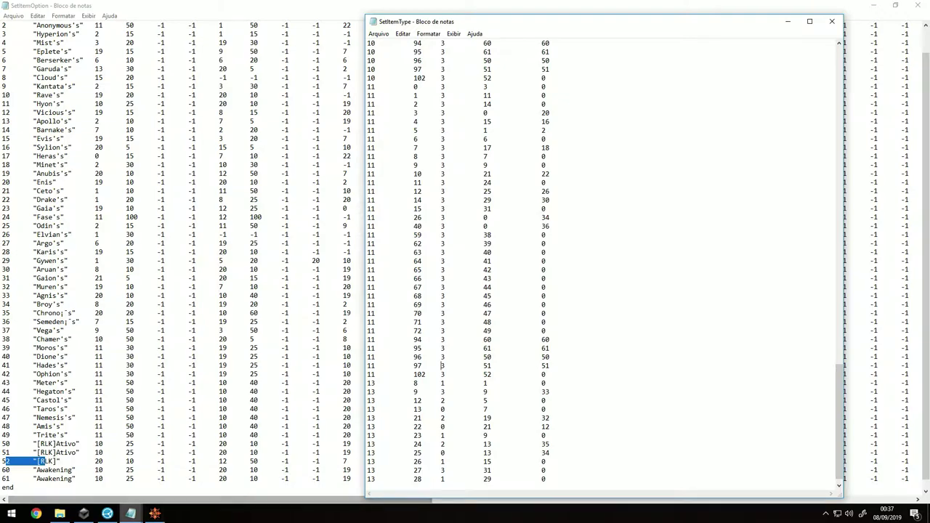
# - Switch to the MuEMU GameServer, reload the Item data and minimize the server window
pyautogui.click(107, 514)
pyautogui.click(119, 107)
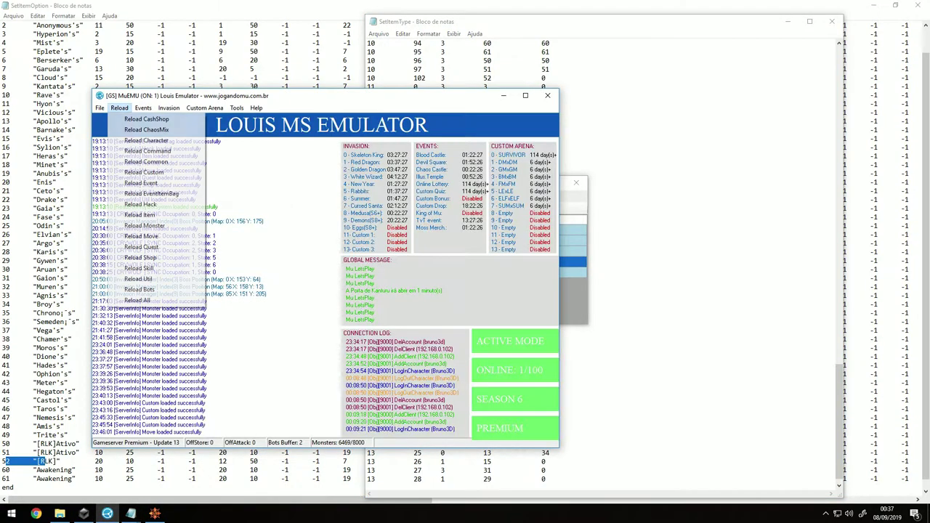
pyautogui.click(139, 215)
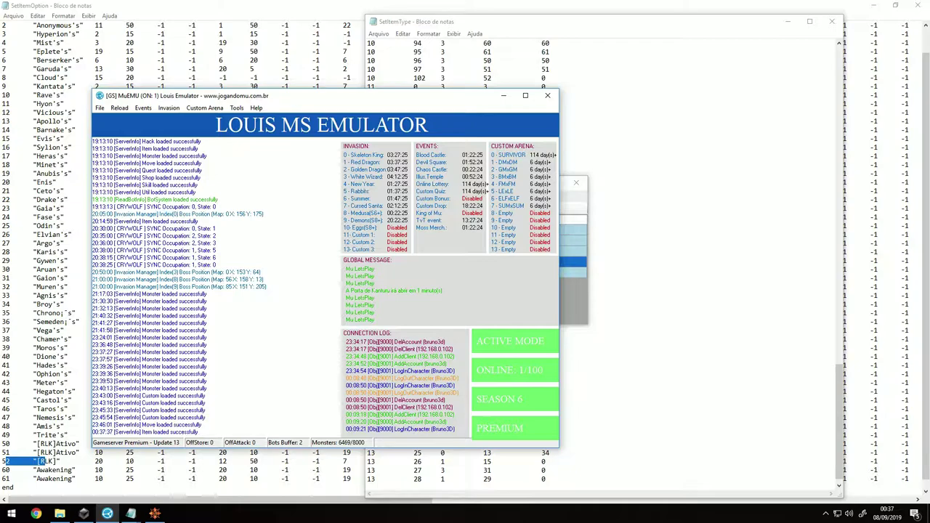
pyautogui.click(503, 96)
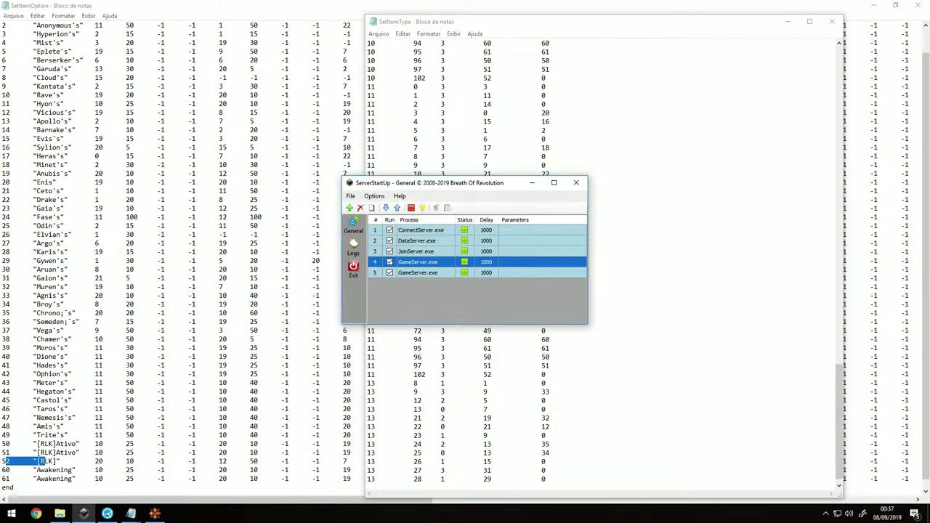
# - Minimize SetItemType and SetItemOption and close the MU game client
pyautogui.click(413, 130)
pyautogui.click(788, 22)
pyautogui.click(874, 6)
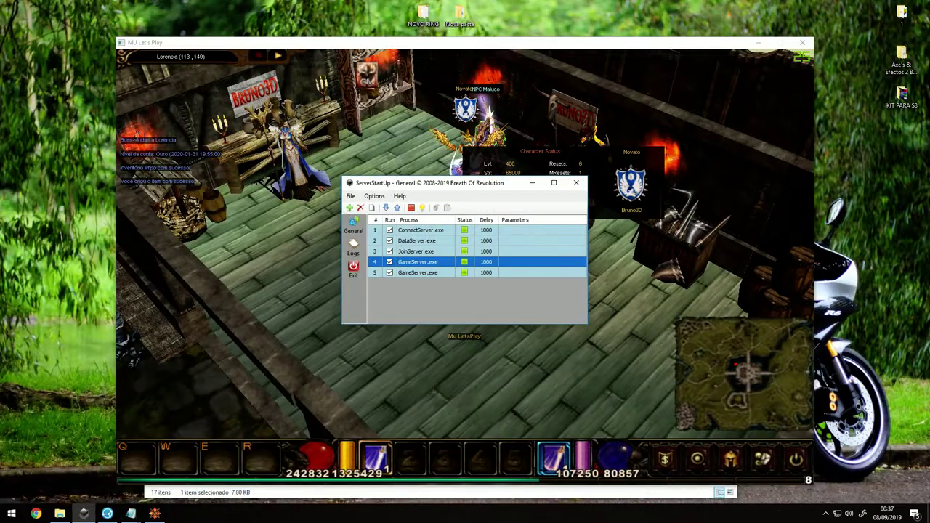
pyautogui.click(710, 43)
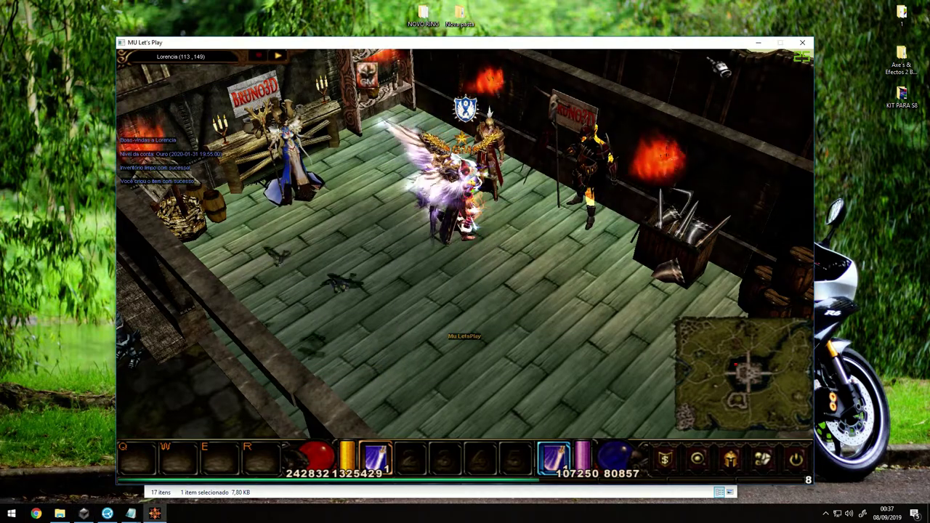
pyautogui.click(802, 43)
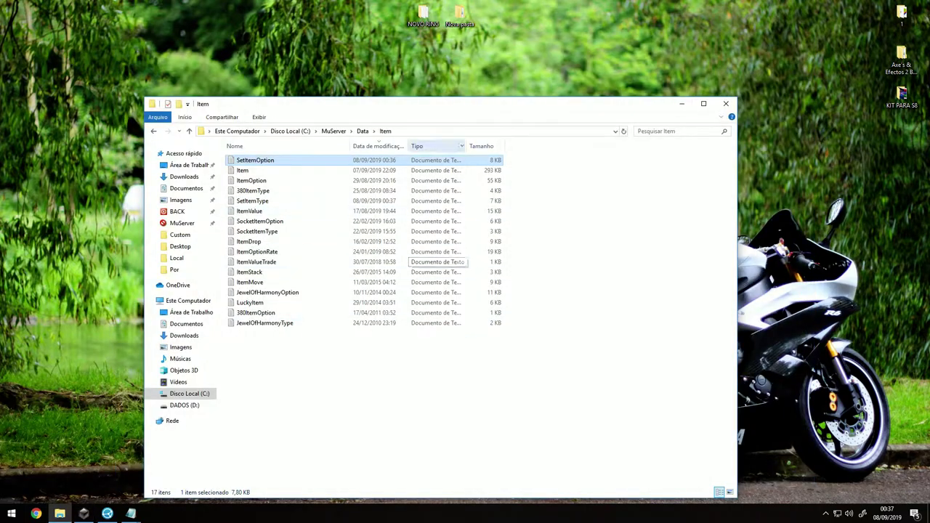
# - Open the ItemSetType text file from MuServer\Cliente_novo\Data\Local and move its window clear of the file list
pyautogui.click(536, 312)
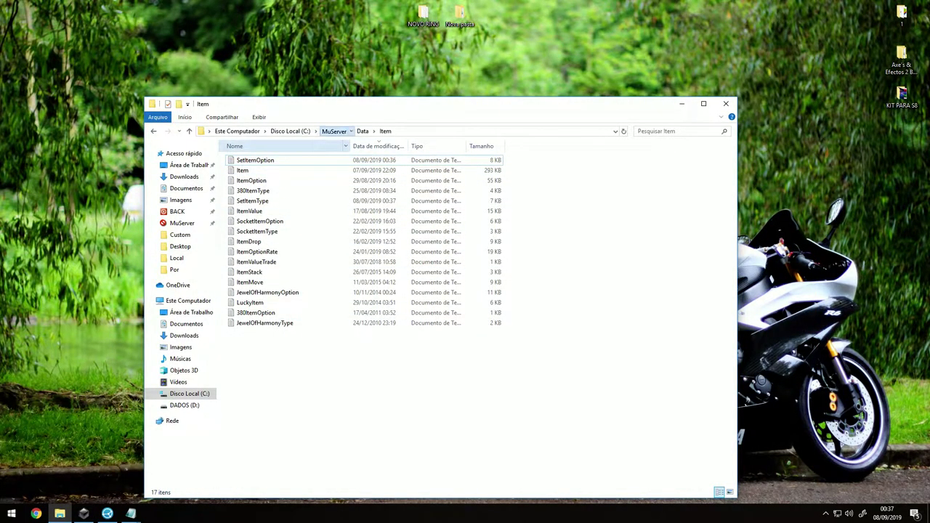
pyautogui.click(335, 131)
pyautogui.doubleClick(251, 160)
pyautogui.doubleClick(247, 160)
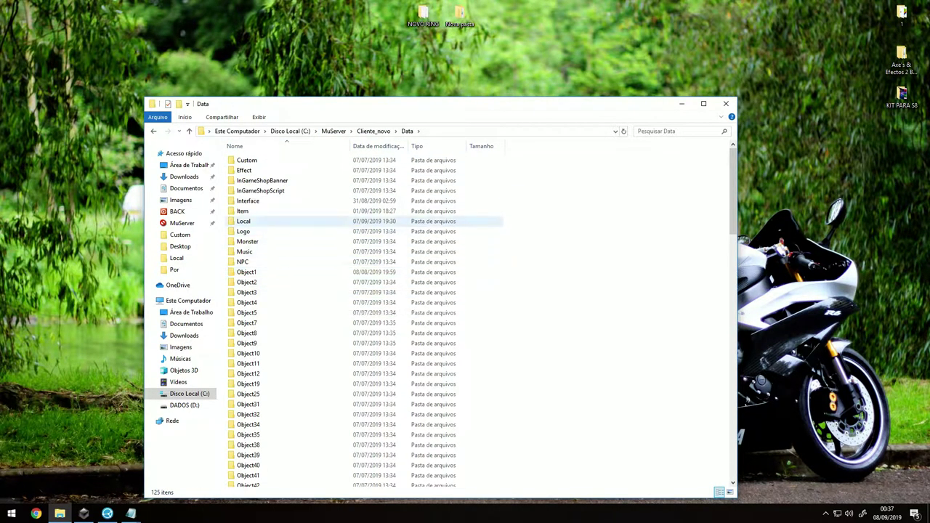
pyautogui.doubleClick(290, 221)
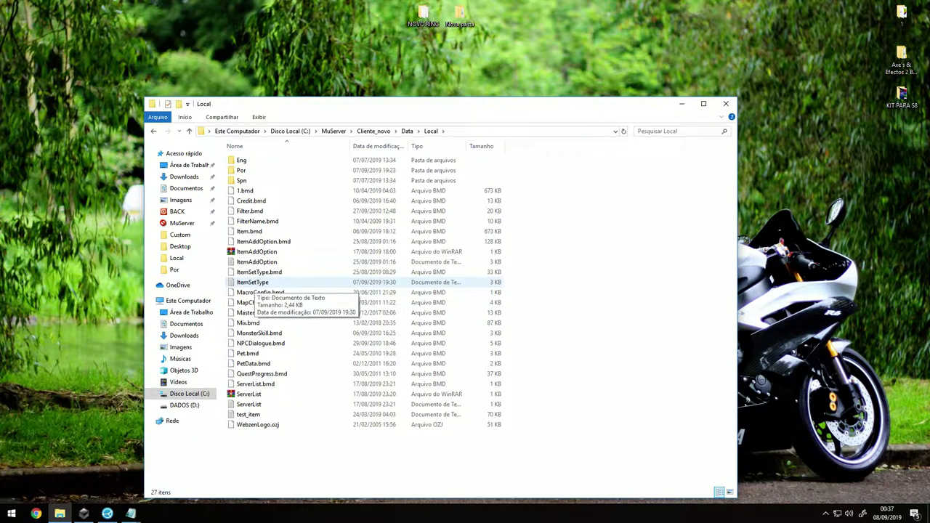
pyautogui.doubleClick(252, 282)
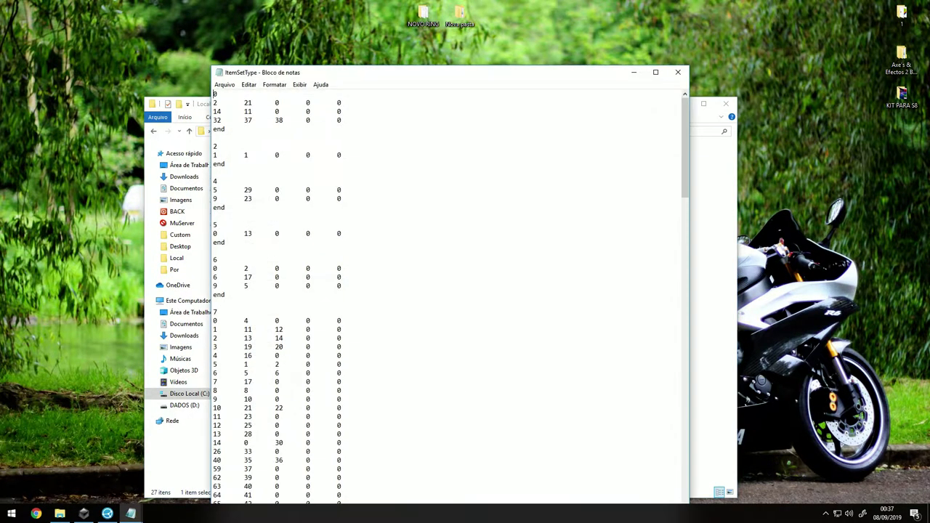
pyautogui.moveTo(393, 77); pyautogui.dragTo(556, 34)
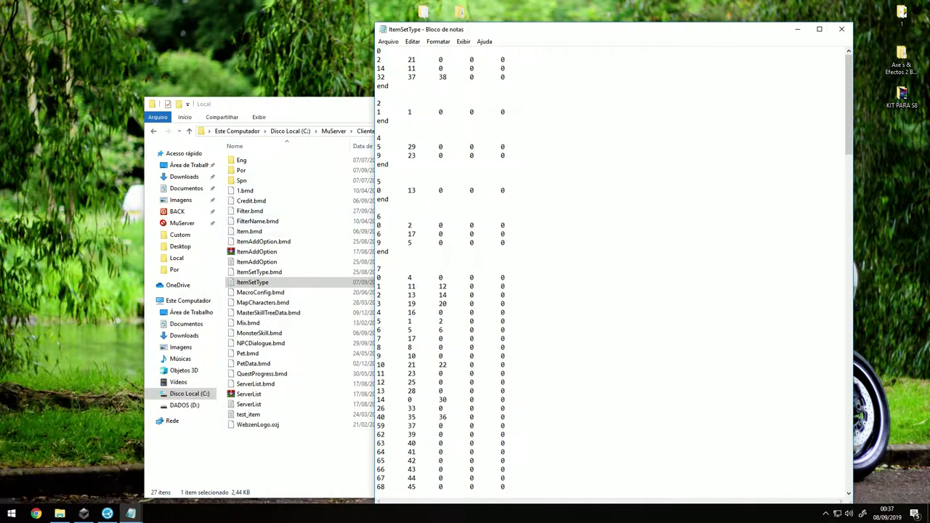
# - Launch the BmdDec tool from the MuServer\Tools folder
pyautogui.click(299, 105)
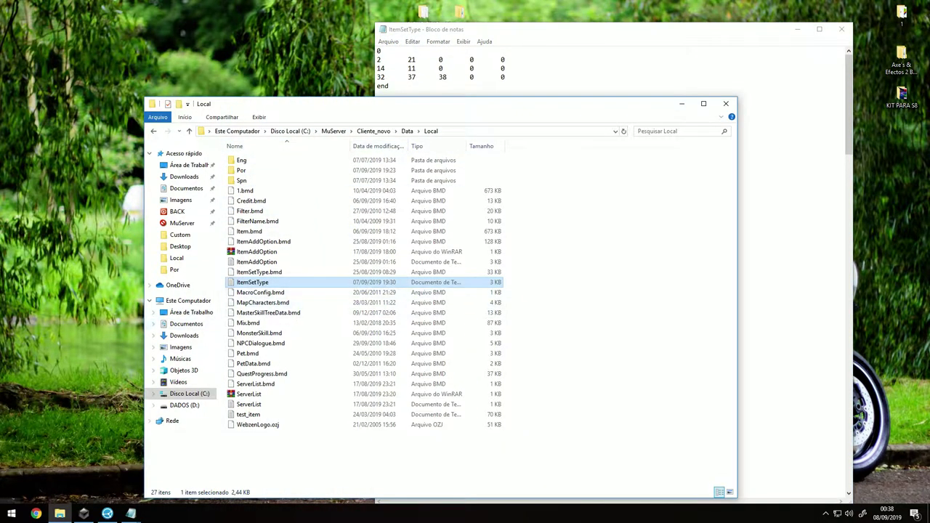
pyautogui.click(259, 272)
pyautogui.click(334, 131)
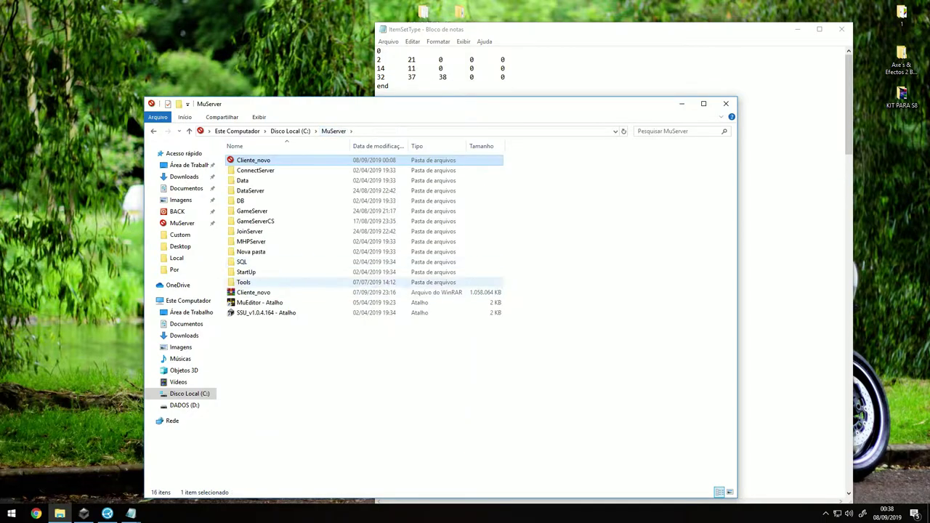
pyautogui.doubleClick(247, 283)
pyautogui.doubleClick(247, 211)
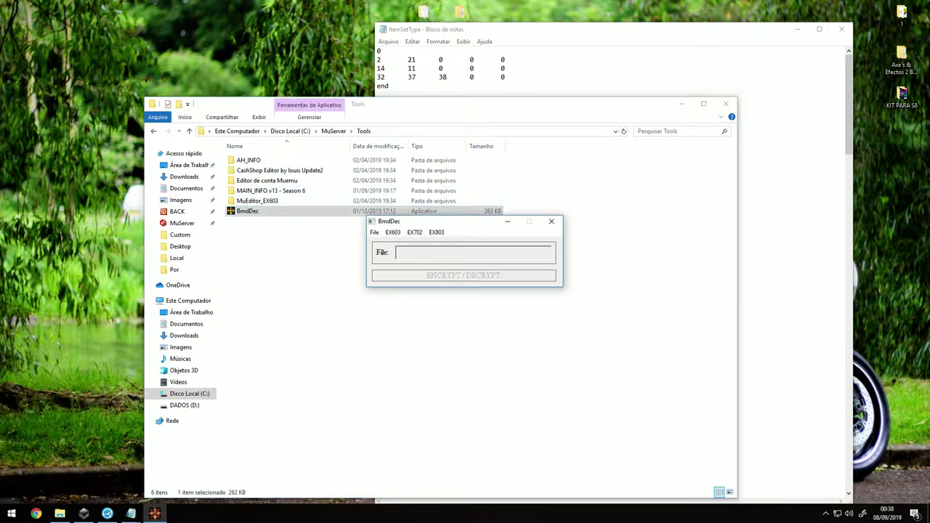
# - Return to the Cliente_novo\Data\Local folder and bring up the ItemSetType text file again
pyautogui.click(334, 130)
pyautogui.doubleClick(247, 159)
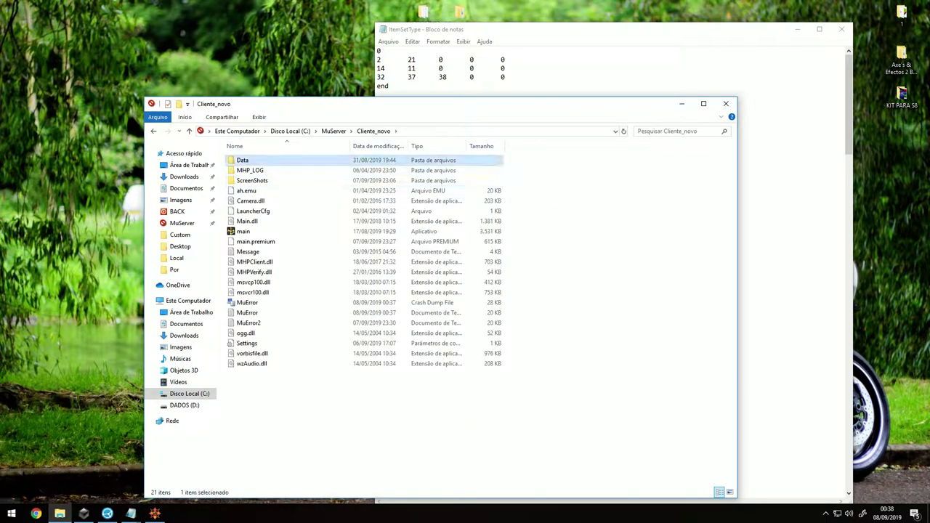
pyautogui.doubleClick(245, 160)
pyautogui.doubleClick(243, 221)
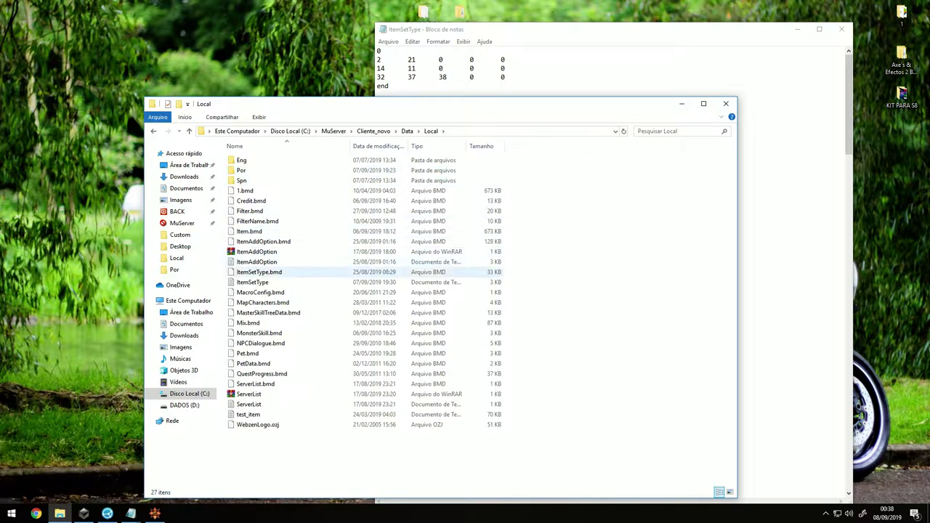
pyautogui.doubleClick(252, 282)
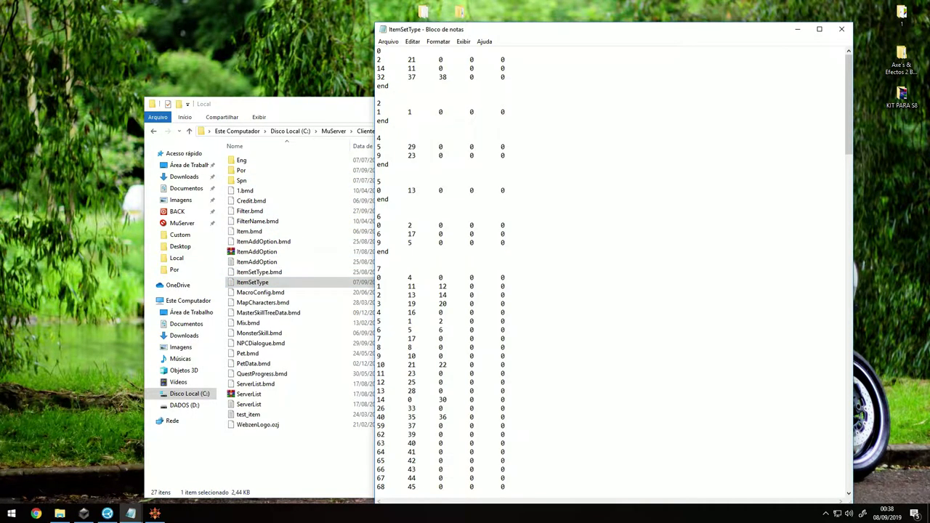
# - Duplicate the 97 row at the end of section 7 in ItemSetType and set the copy's item index to 102
pyautogui.scroll(-8, 611, 273)
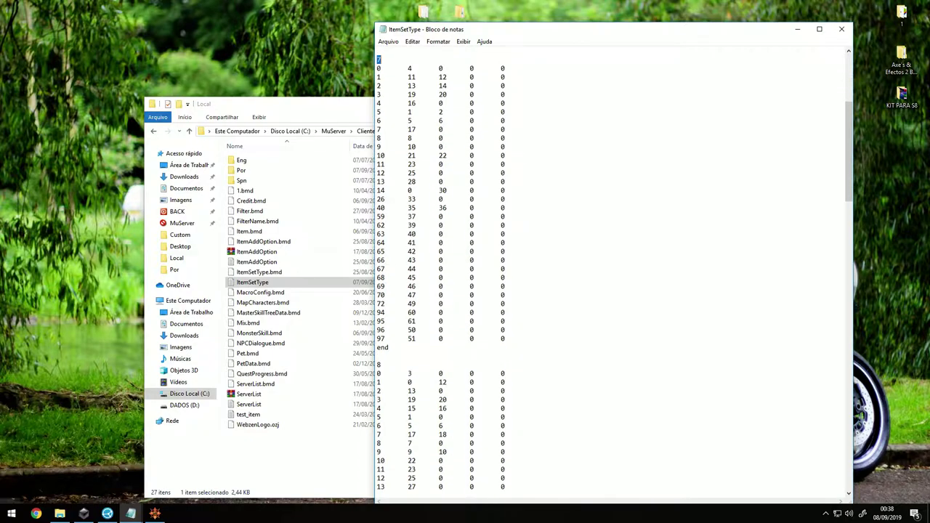
pyautogui.moveTo(505, 339); pyautogui.dragTo(384, 339)
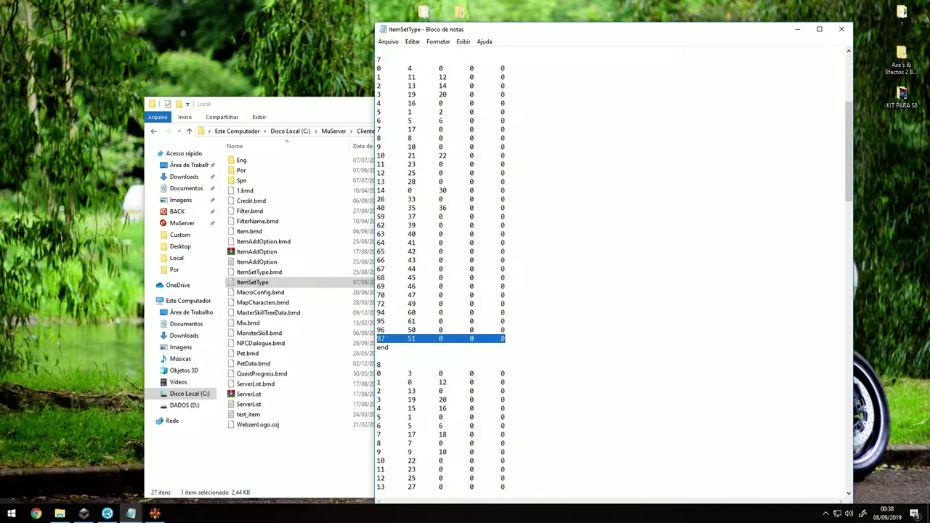
pyautogui.hotkey('ctrl', 'x')
pyautogui.hotkey('ctrl', 'v')
pyautogui.press('Return')
pyautogui.hotkey('ctrl', 'v')
pyautogui.doubleClick(381, 347)
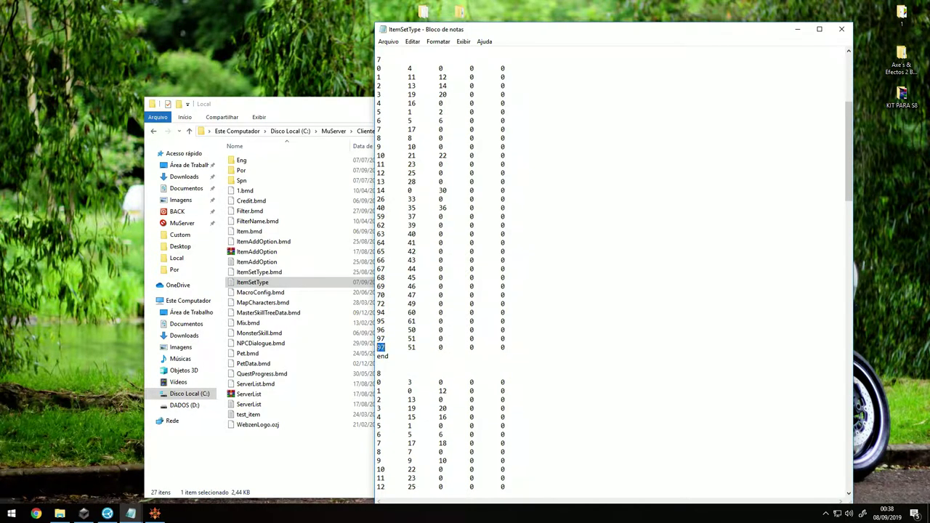
pyautogui.write('102')
# - Check the "[RLK]" entry's index in SetItemOption and set the set number of section 7's new 102 row to 52
pyautogui.moveTo(130, 513)
pyautogui.click(178, 476)
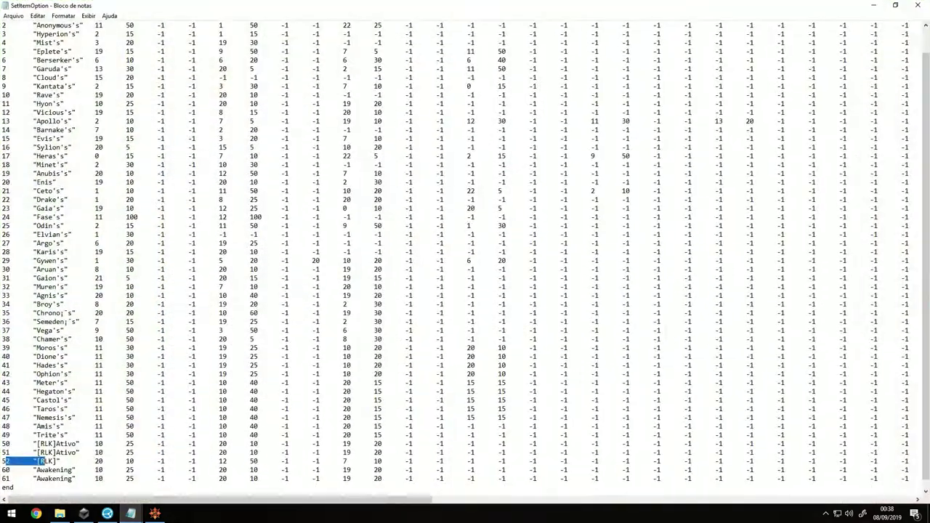
pyautogui.moveTo(10, 461); pyautogui.dragTo(6, 462)
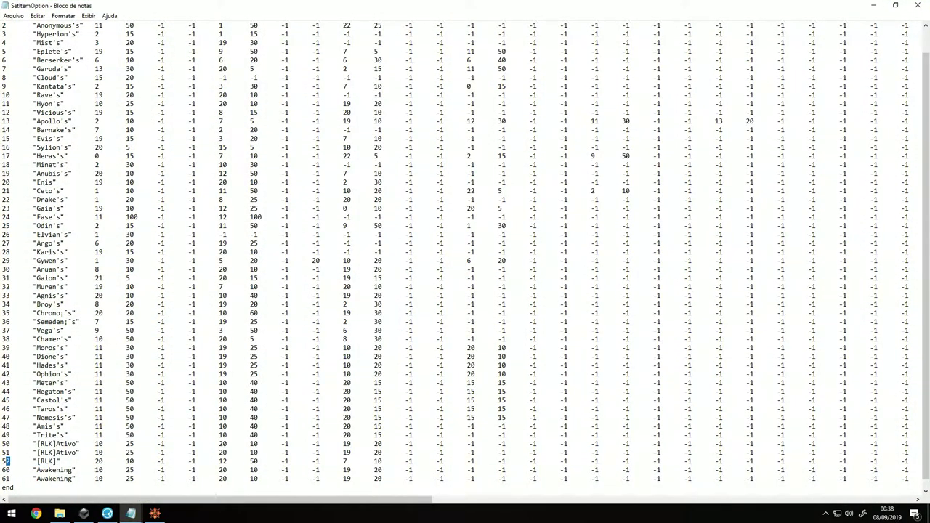
pyautogui.click(872, 5)
pyautogui.press('End')
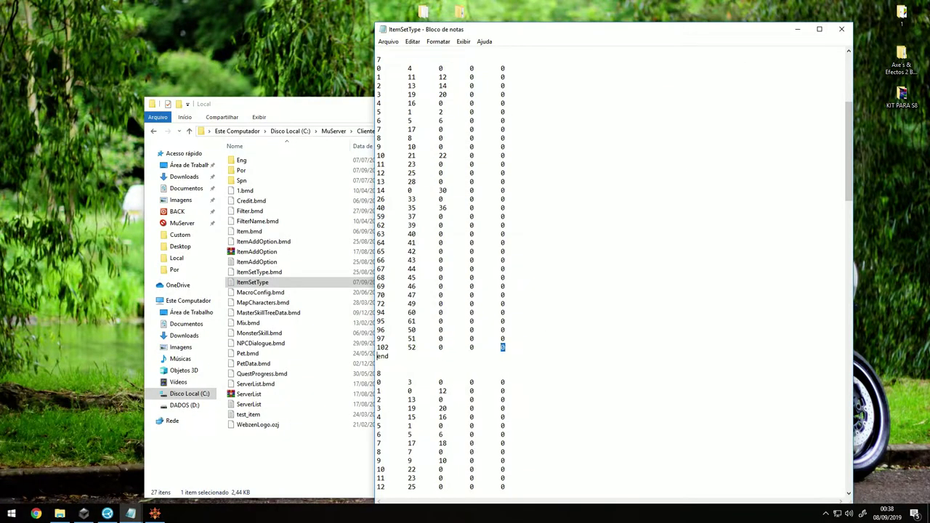
# - Copy section 7's complete 102 row and add it as a new last row of section 8
pyautogui.hotkey('shift', 'Home')
pyautogui.press('End')
pyautogui.hotkey('shift', 'Left')
pyautogui.hotkey('shift', 'Left')
pyautogui.hotkey('shift', 'Left')
pyautogui.hotkey('shift', 'Left')
pyautogui.hotkey('shift', 'Left')
pyautogui.hotkey('shift', 'Left')
pyautogui.hotkey('shift', 'Left')
pyautogui.hotkey('shift', 'Left')
pyautogui.hotkey('shift', 'Left')
pyautogui.hotkey('shift', 'Left')
pyautogui.hotkey('shift', 'Left')
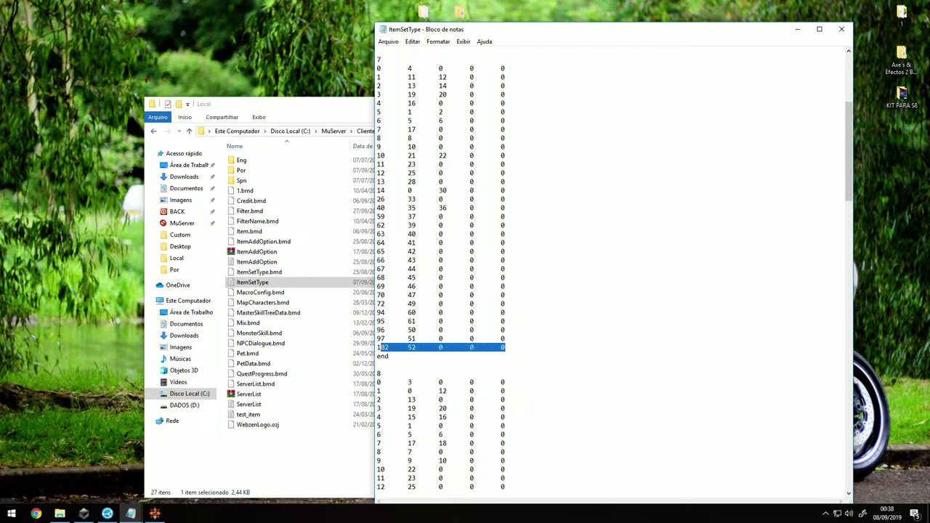
pyautogui.scroll(-9, 610, 269)
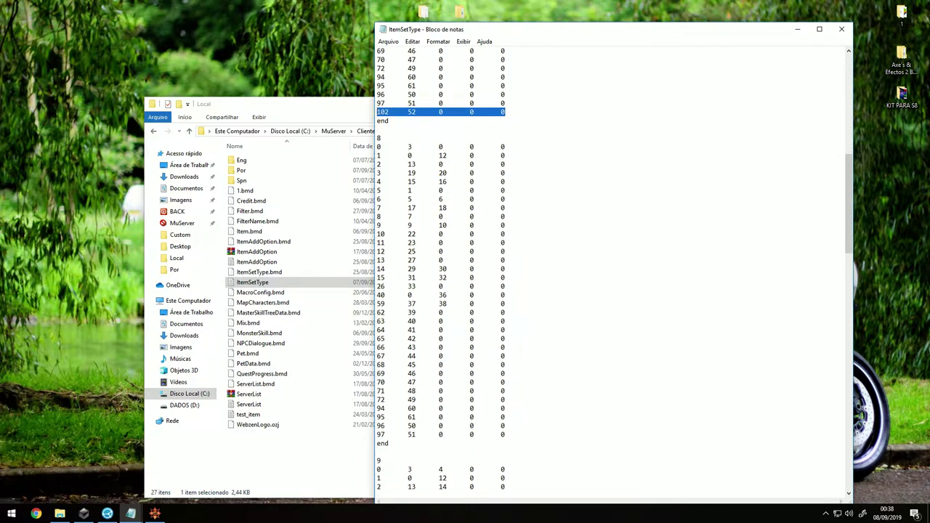
pyautogui.hotkey('ctrl', 'c')
pyautogui.click(504, 435)
pyautogui.press('Return')
pyautogui.hotkey('ctrl', 'v')
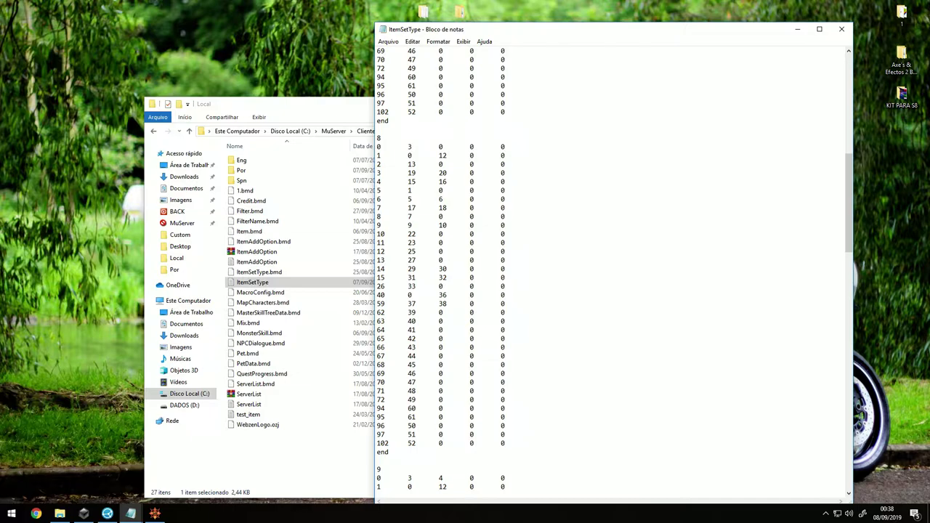
# - Review the item index and set number of the 102 rows in sections 7 and 8
pyautogui.moveTo(417, 443); pyautogui.dragTo(378, 443)
pyautogui.click(408, 443)
pyautogui.scroll(5, 610, 268)
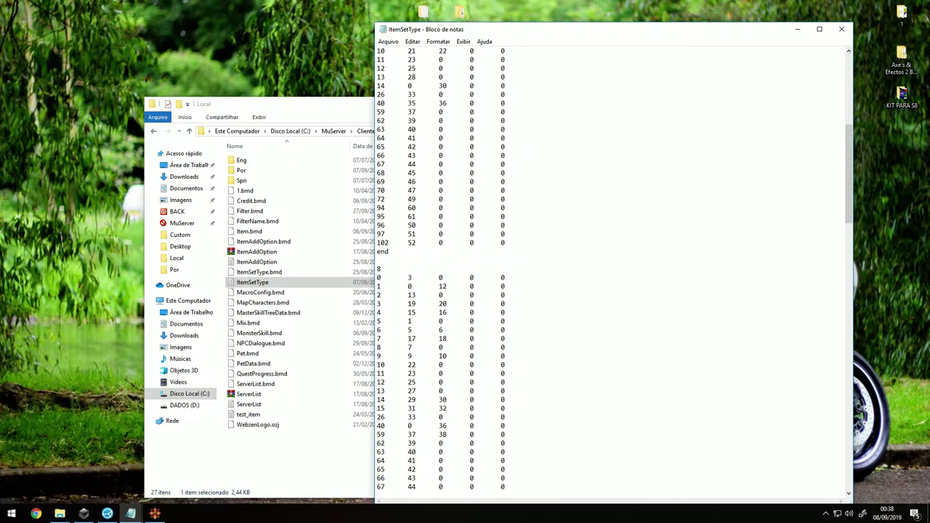
pyautogui.scroll(-5, 611, 269)
pyautogui.hotkey('shift', 'Right')
pyautogui.hotkey('shift', 'Right')
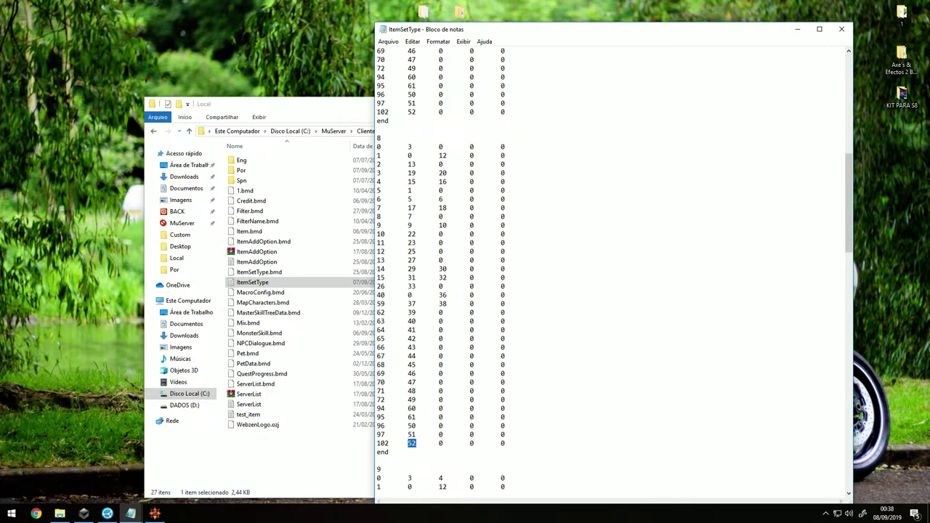
pyautogui.click(443, 444)
# - Add the copied 102 row at the end of sections 9, 10 and 11, and save the ItemSetType text file
pyautogui.scroll(-3, 610, 276)
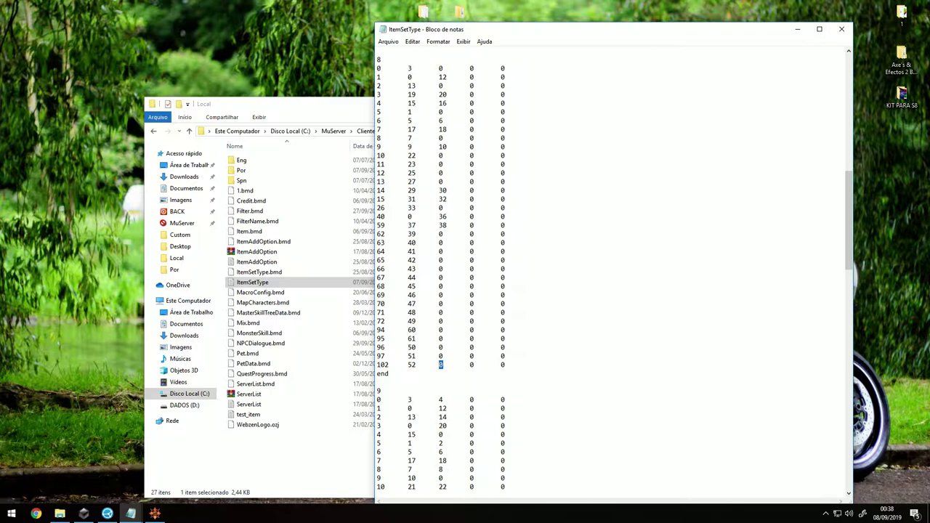
pyautogui.scroll(-11, 610, 276)
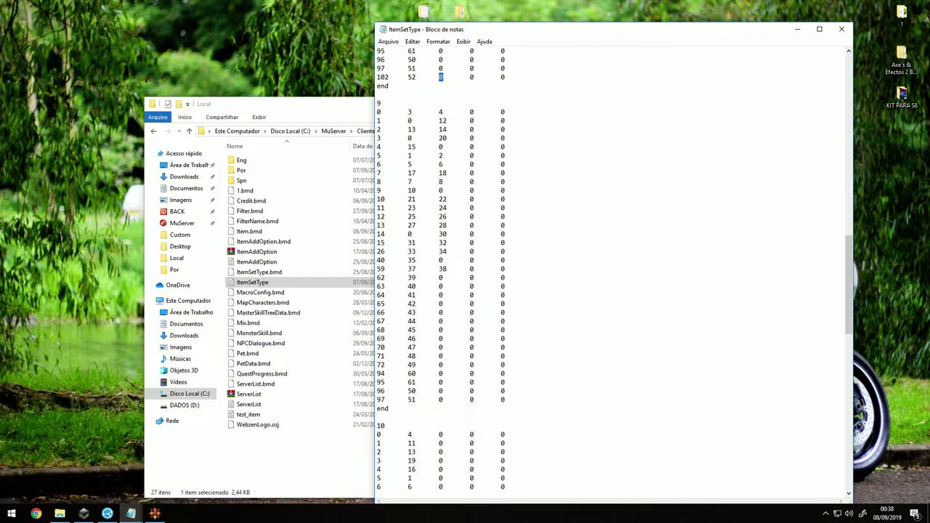
pyautogui.press('Return')
pyautogui.hotkey('ctrl', 'v')
pyautogui.scroll(-13, 610, 276)
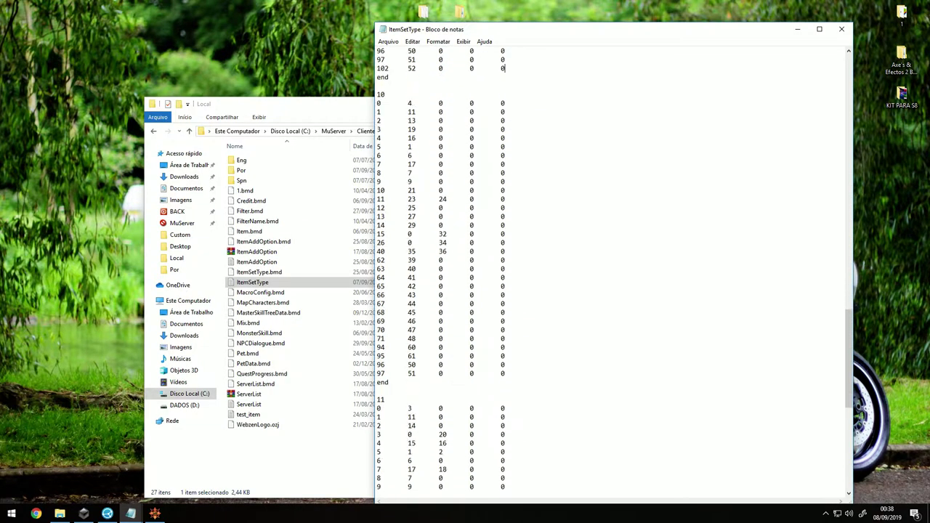
pyautogui.press('Return')
pyautogui.hotkey('ctrl', 'v')
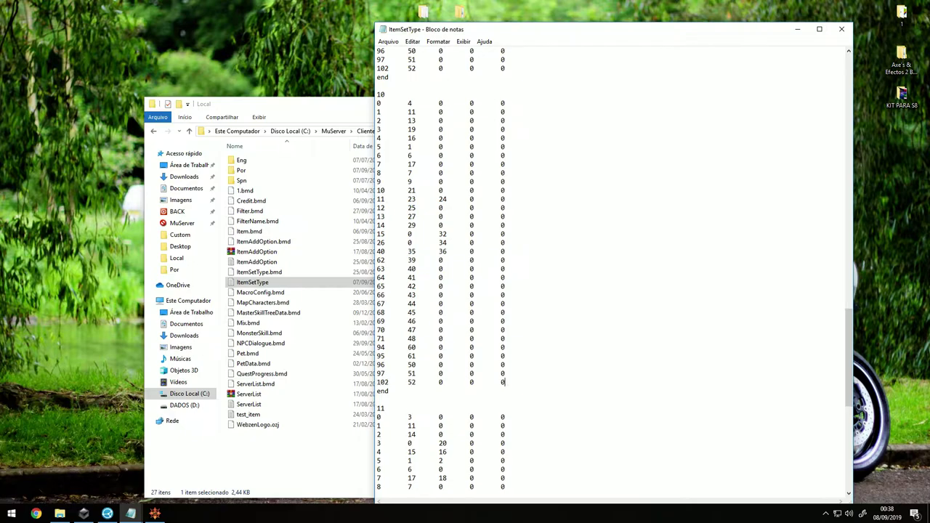
pyautogui.scroll(-20, 610, 276)
pyautogui.press('Return')
pyautogui.hotkey('ctrl', 'v')
pyautogui.click(388, 42)
pyautogui.click(399, 74)
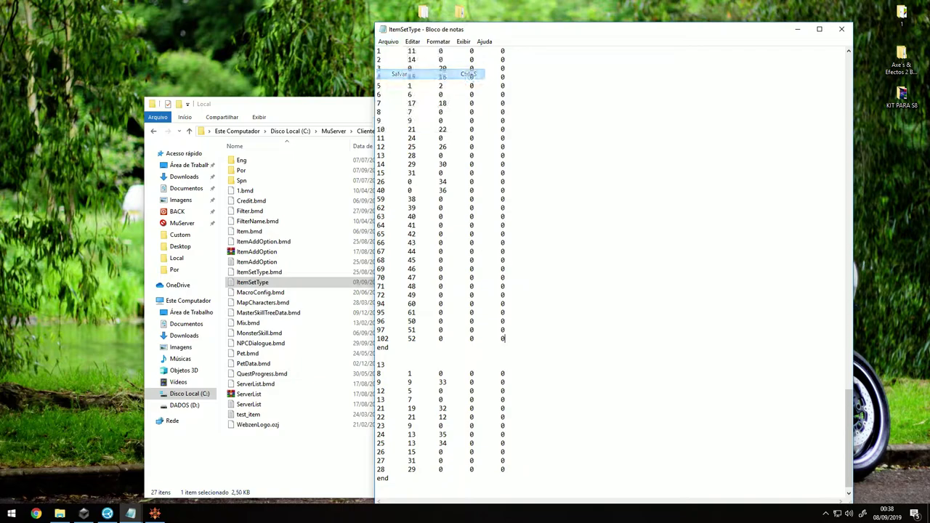
# - Switch to BmdDec, choose the EX603 encryption for ItemSetType.txt and load the ItemSetType text file from Cliente_novo\Data\Local
pyautogui.click(155, 513)
pyautogui.click(394, 233)
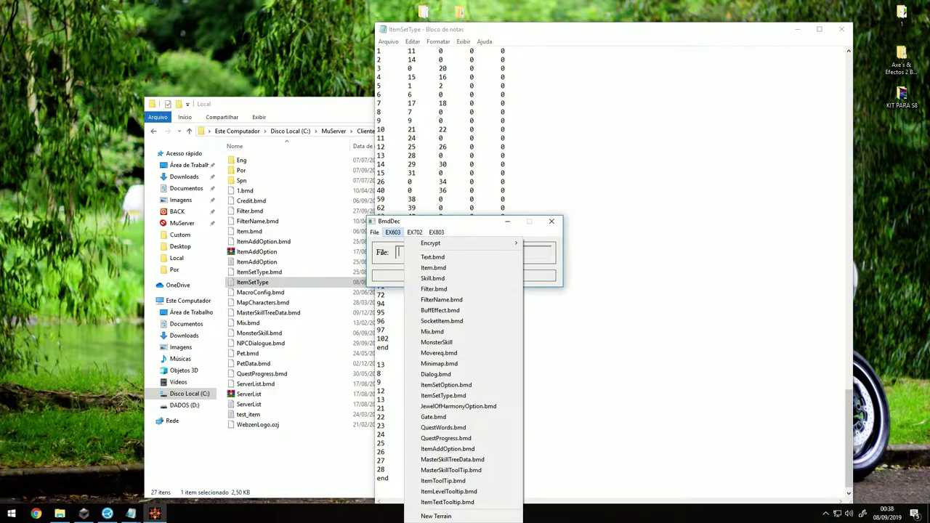
pyautogui.press('Down')
pyautogui.press('Right')
pyautogui.press('Left')
pyautogui.moveTo(436, 244)
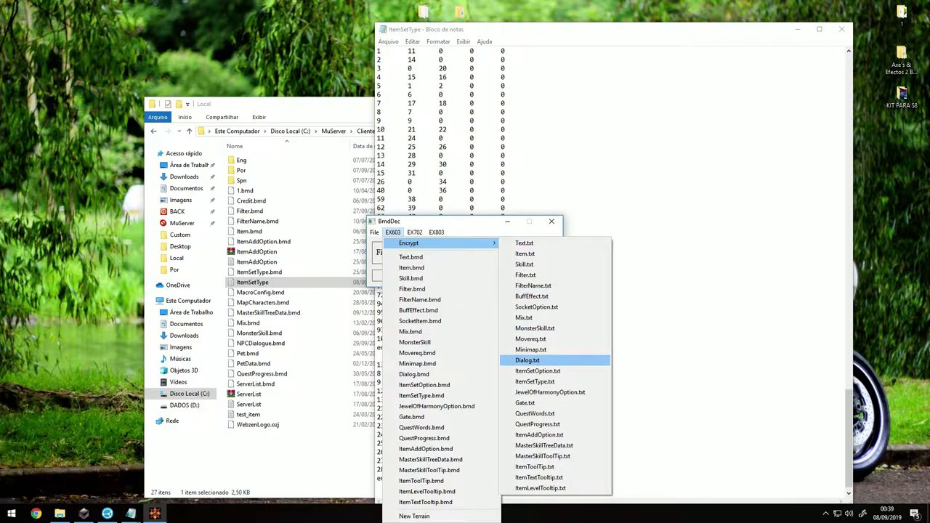
pyautogui.press('Up')
pyautogui.press('Up')
pyautogui.press('g')
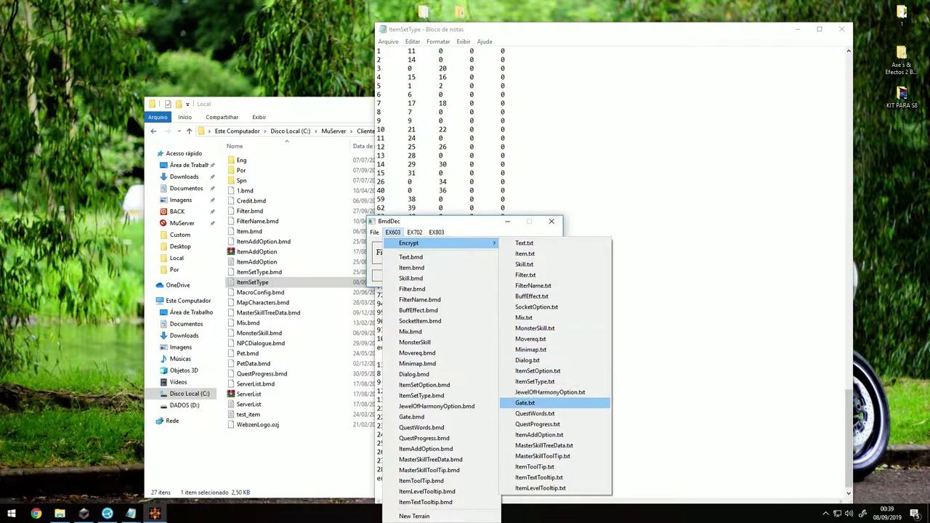
pyautogui.press('Down')
pyautogui.press('Down')
pyautogui.press('Down')
pyautogui.press('Down')
pyautogui.press('Down')
pyautogui.press('Down')
pyautogui.press('Down')
pyautogui.press('Down')
pyautogui.press('Up')
pyautogui.press('Up')
pyautogui.press('Up')
pyautogui.press('Up')
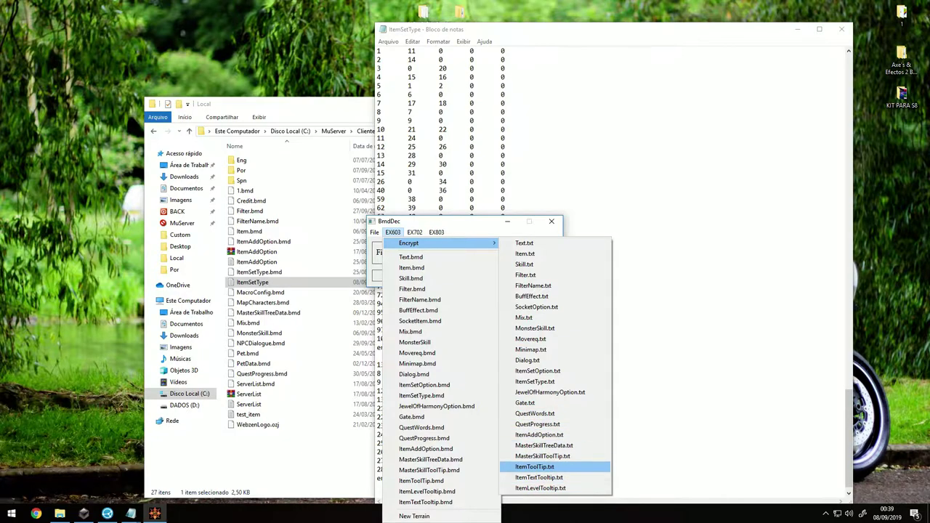
pyautogui.press('Up')
pyautogui.press('Up')
pyautogui.press('Up')
pyautogui.press('Up')
pyautogui.press('Up')
pyautogui.press('Up')
pyautogui.press('Up')
pyautogui.press('Down')
pyautogui.press('Down')
pyautogui.press('Up')
pyautogui.press('Return')
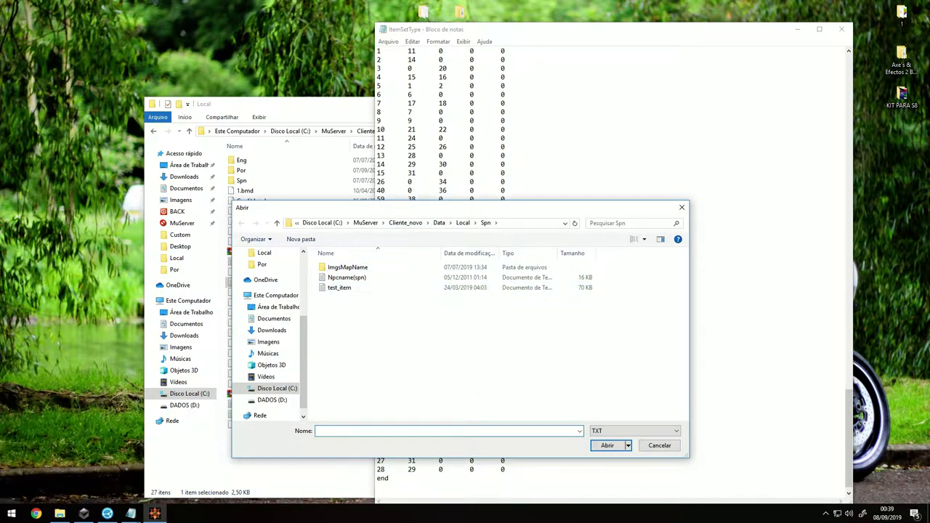
pyautogui.click(463, 223)
pyautogui.click(429, 309)
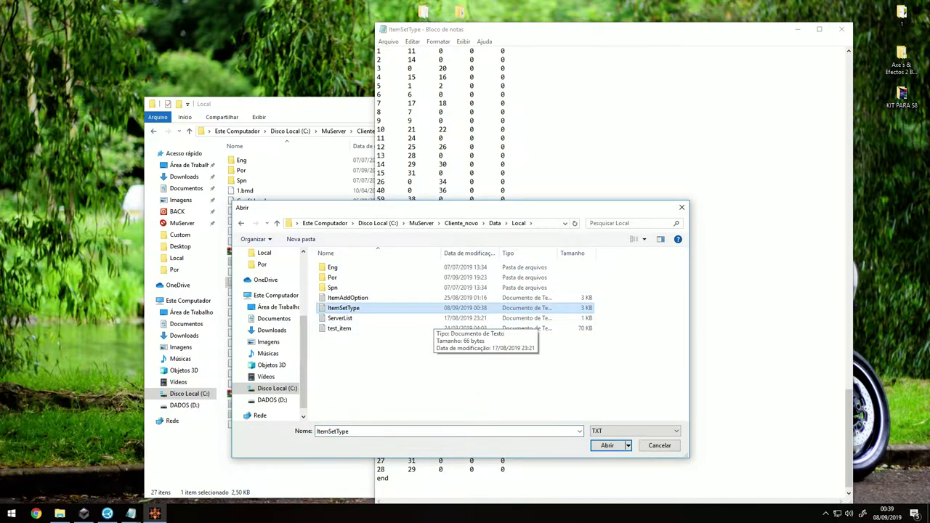
pyautogui.click(607, 445)
# - Encrypt the loaded file over the existing ItemSetType.bmd in Data\Local and close the ItemSetType text file
pyautogui.click(463, 276)
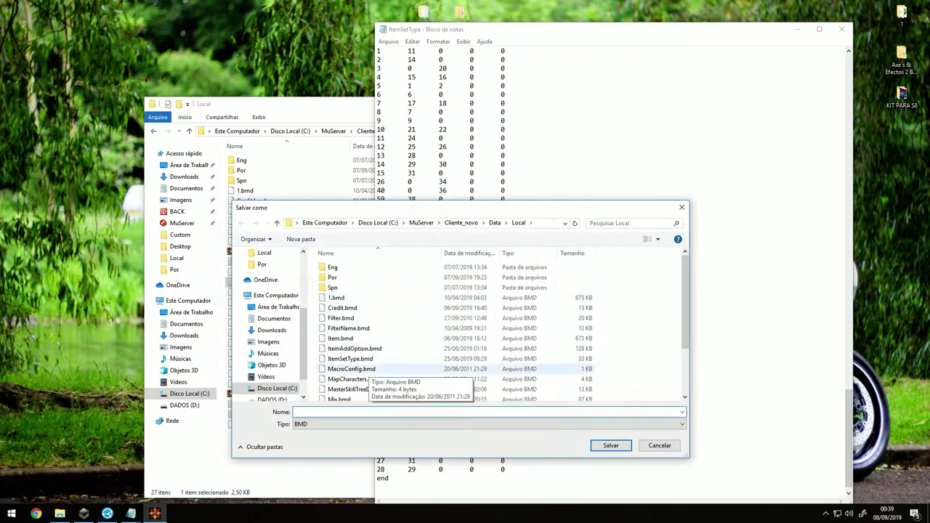
pyautogui.click(368, 359)
pyautogui.click(611, 445)
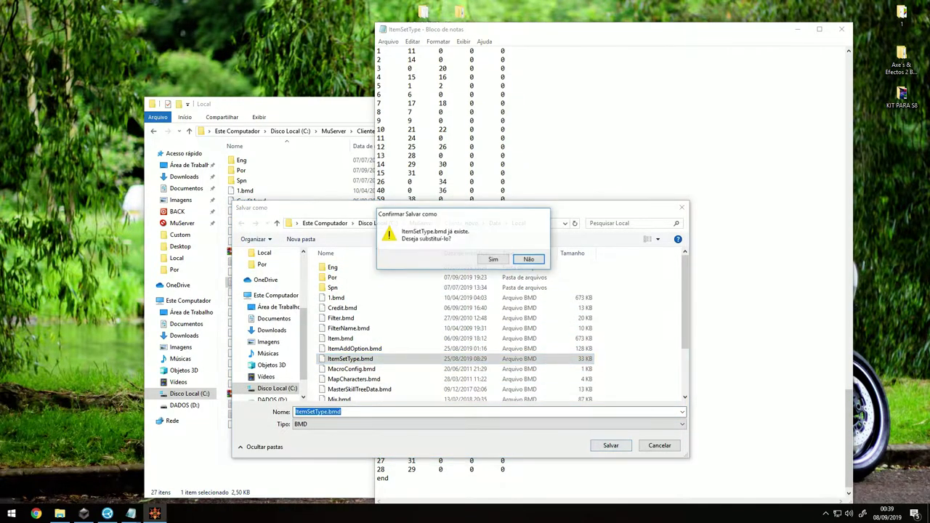
pyautogui.click(492, 258)
pyautogui.click(480, 284)
pyautogui.click(552, 221)
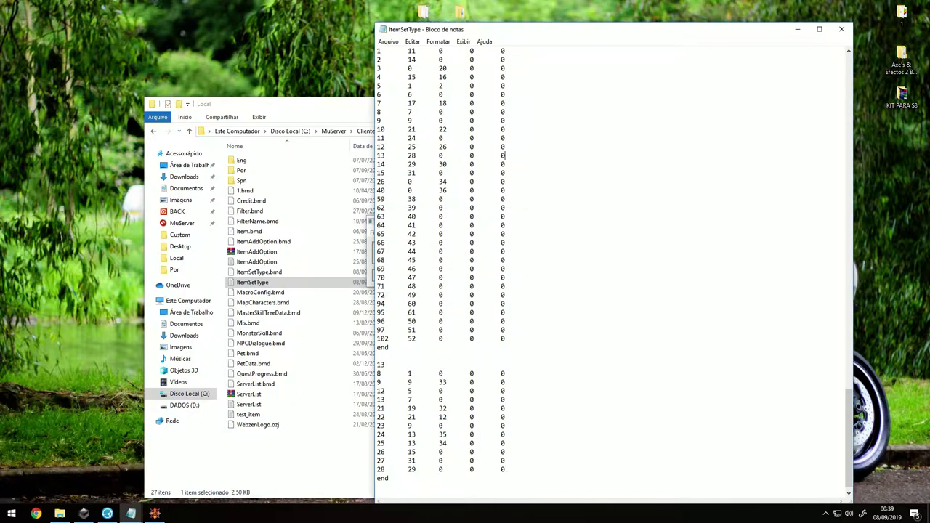
pyautogui.click(841, 29)
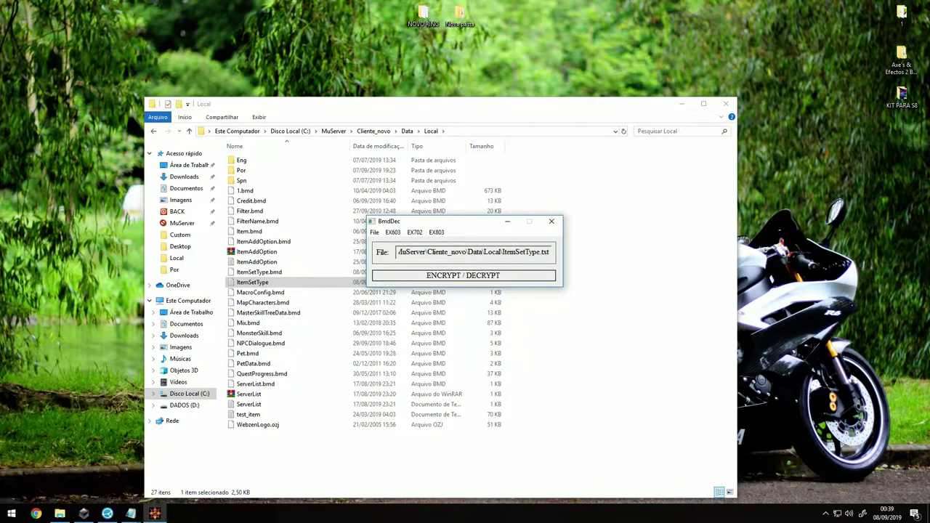
# - Launch PentiumTools.b.19 from its folder and open its ItemSetOption.bmd Editor
pyautogui.click(60, 513)
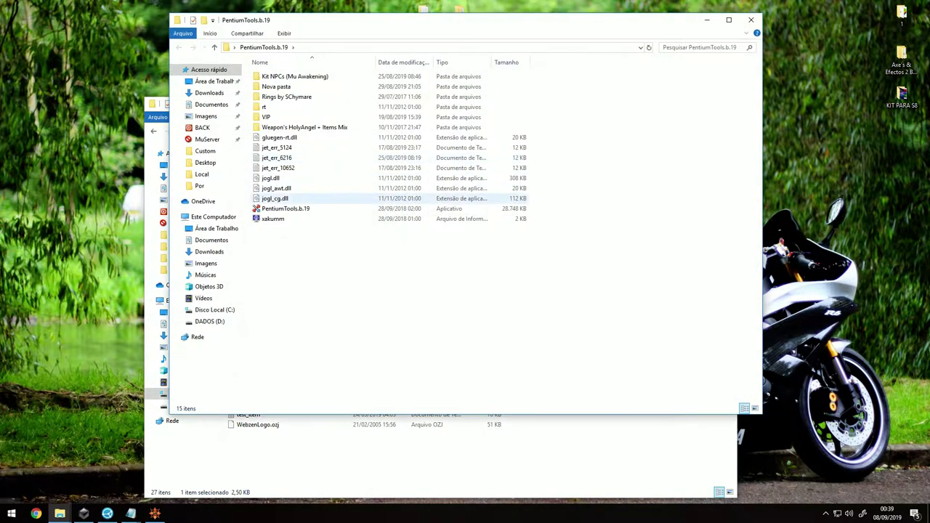
pyautogui.doubleClick(286, 209)
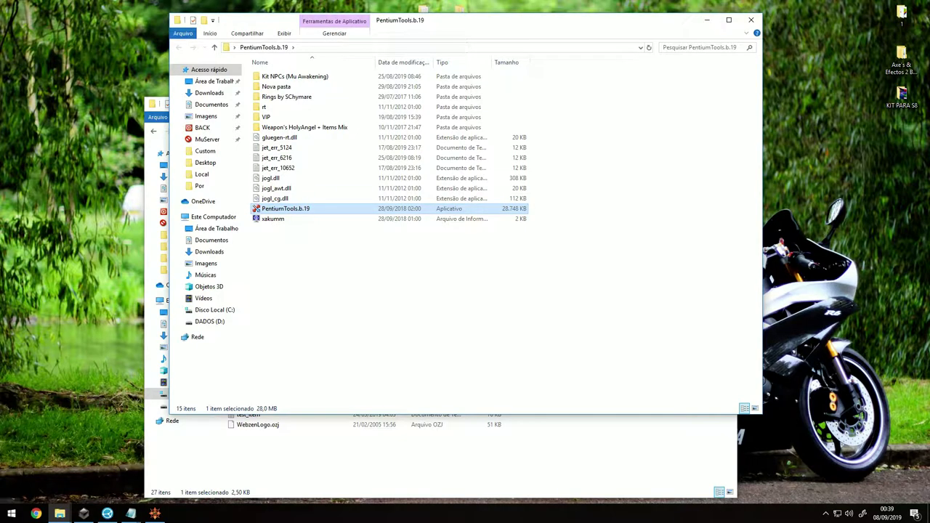
pyautogui.press('Return')
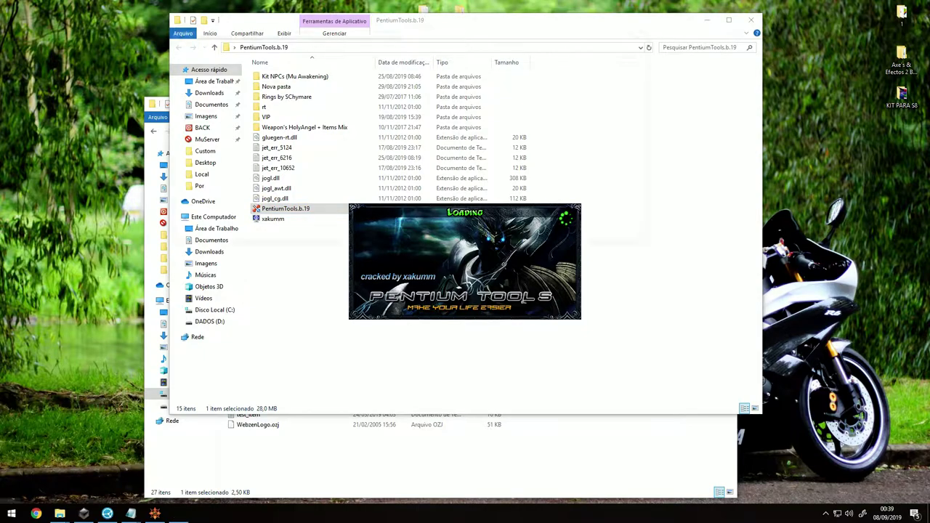
pyautogui.click(208, 47)
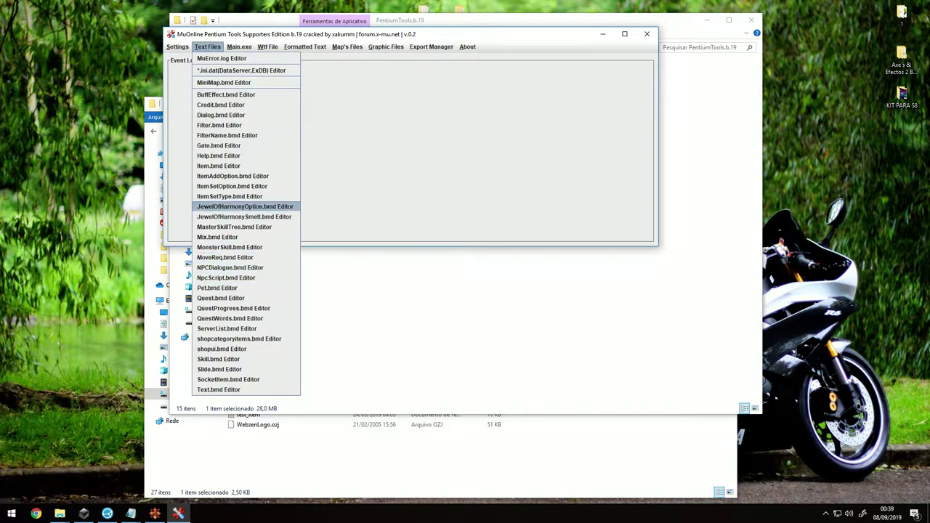
pyautogui.click(232, 186)
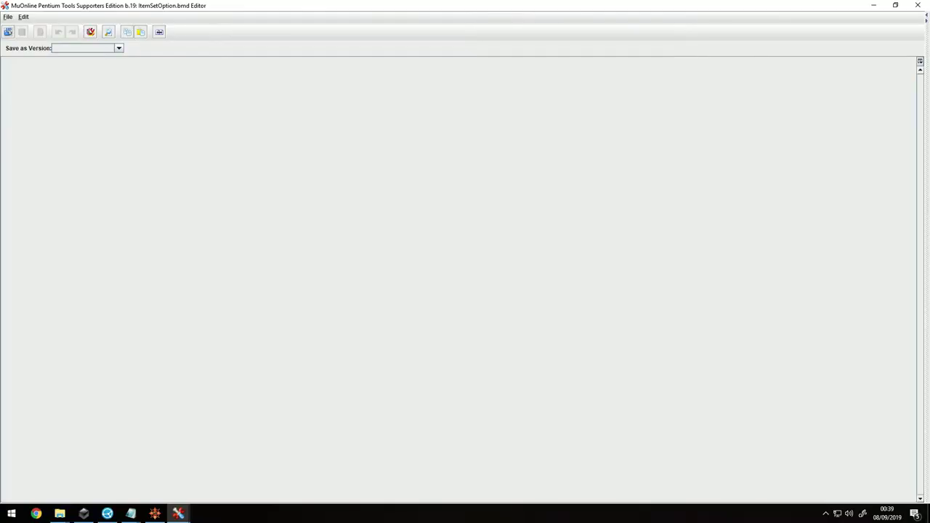
# - Load ItemSetOption_por.bmd from the client's Data\Local\Por folder into the editor
pyautogui.click(8, 32)
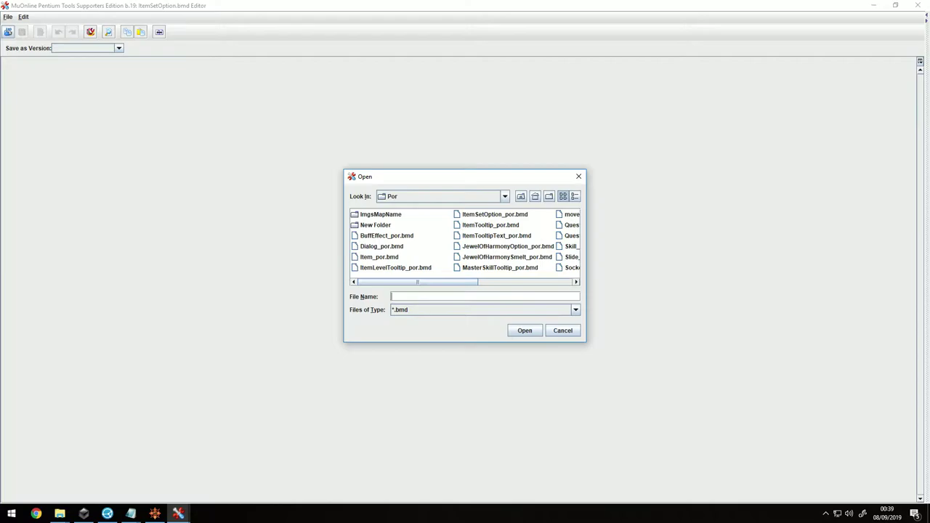
pyautogui.click(495, 214)
pyautogui.click(525, 330)
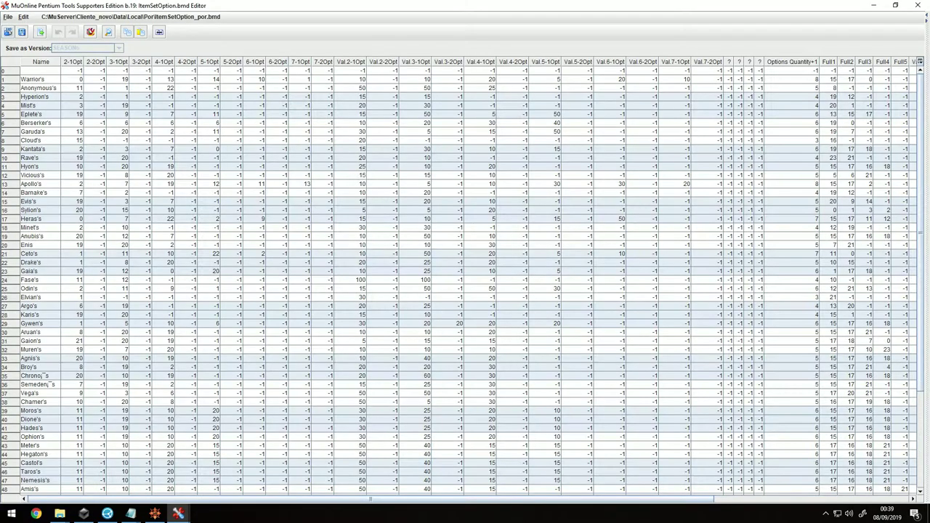
pyautogui.scroll(-5, 525, 330)
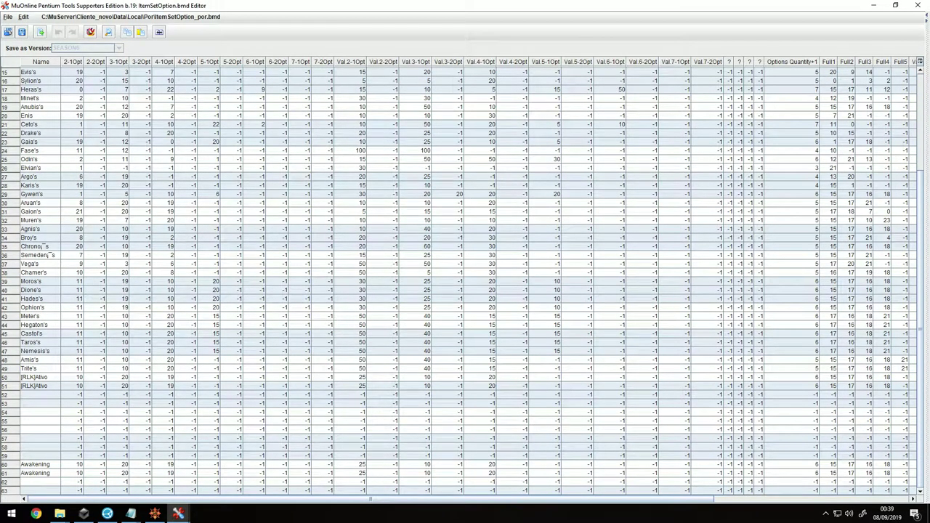
pyautogui.moveTo(131, 513)
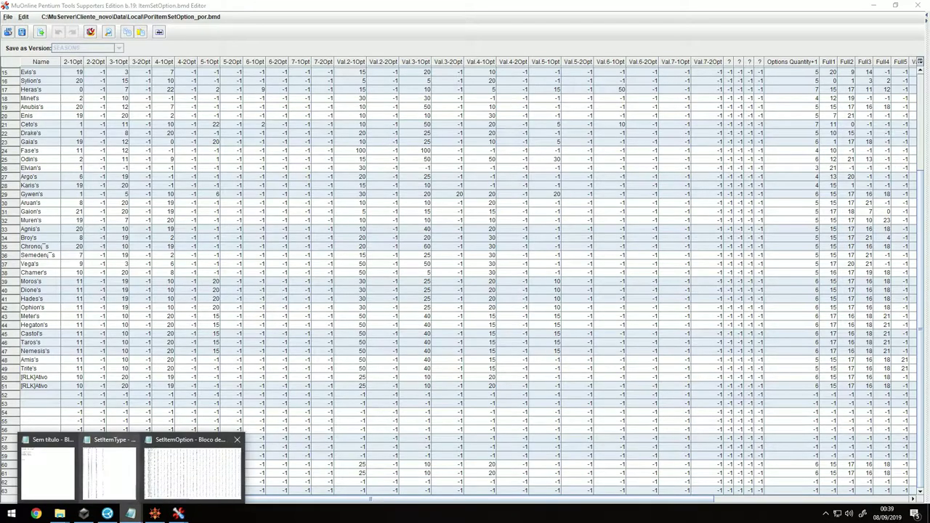
# - Place the SetItemOption text file beside the ItemSetOption editor and compare its row 19 "Anubis's" with row 52 "[RLK]"
pyautogui.click(196, 465)
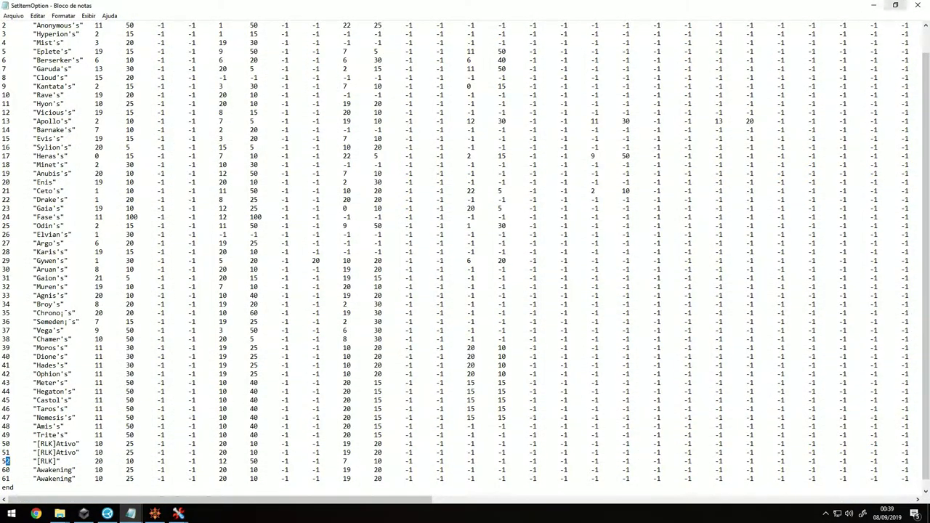
pyautogui.click(895, 5)
pyautogui.moveTo(355, 60); pyautogui.dragTo(434, 65)
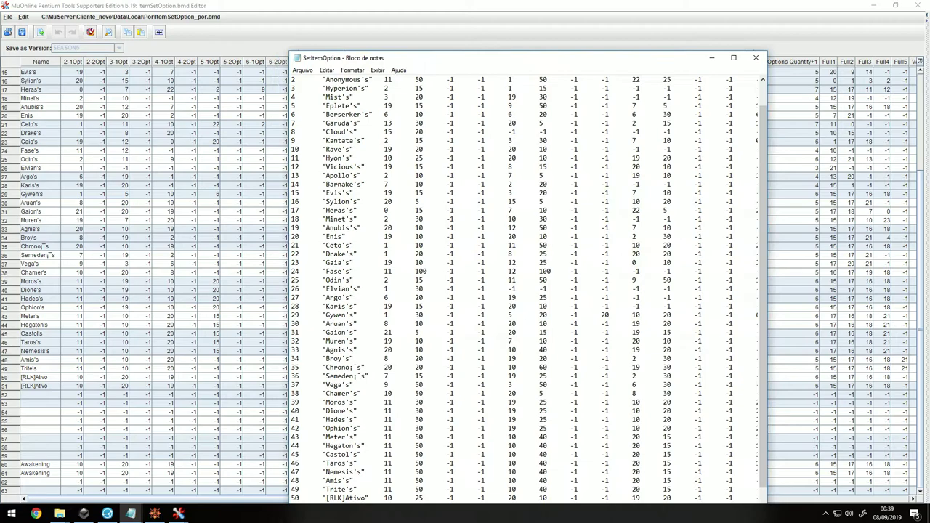
pyautogui.moveTo(298, 228); pyautogui.dragTo(355, 228)
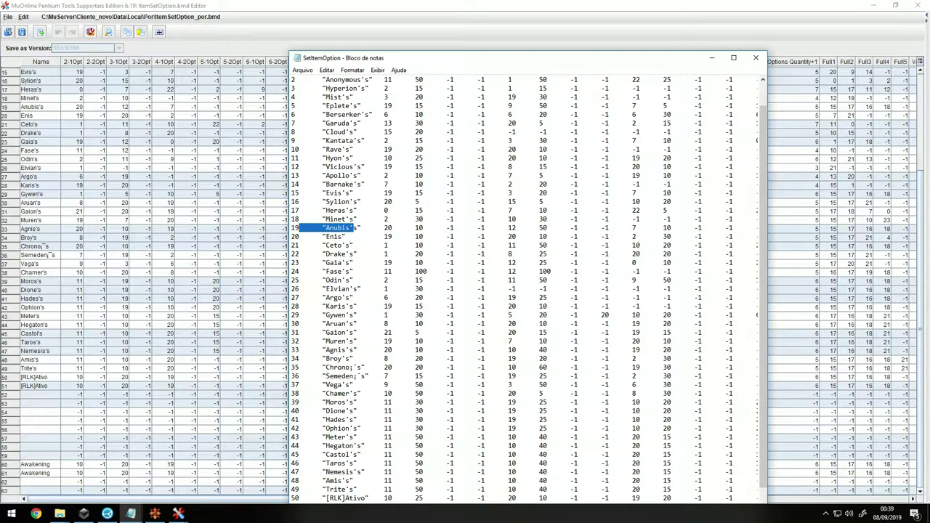
pyautogui.scroll(-1, 527, 291)
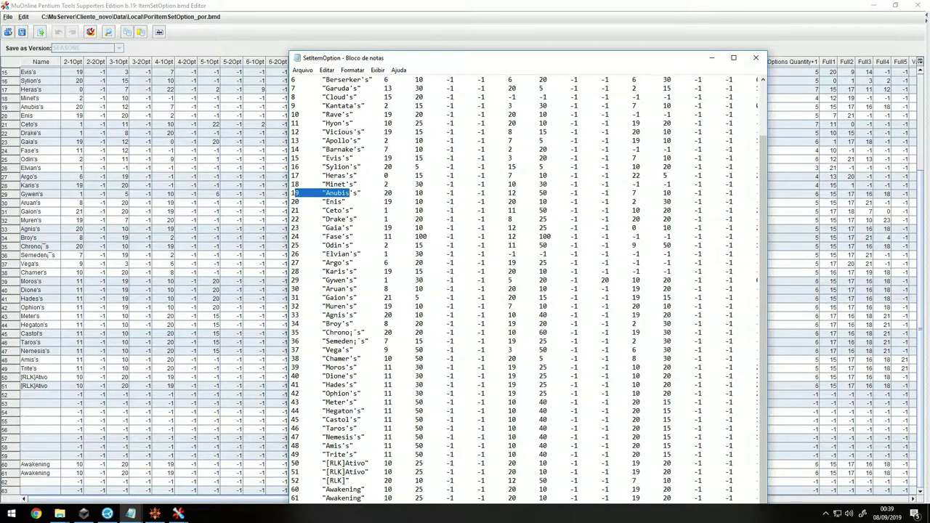
pyautogui.moveTo(296, 480)
pyautogui.mouseDown()
pyautogui.moveTo(328, 473)
pyautogui.moveTo(299, 480)
pyautogui.mouseUp()
pyautogui.click(296, 480)
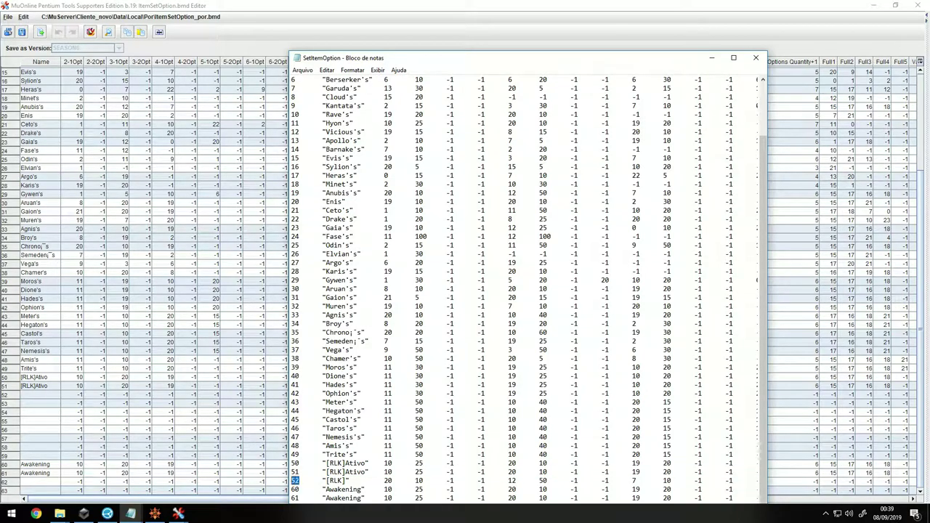
# - Review the column headers and the index, name and option values of the "Anubis's" row in the SetItemOption text file
pyautogui.scroll(2, 527, 291)
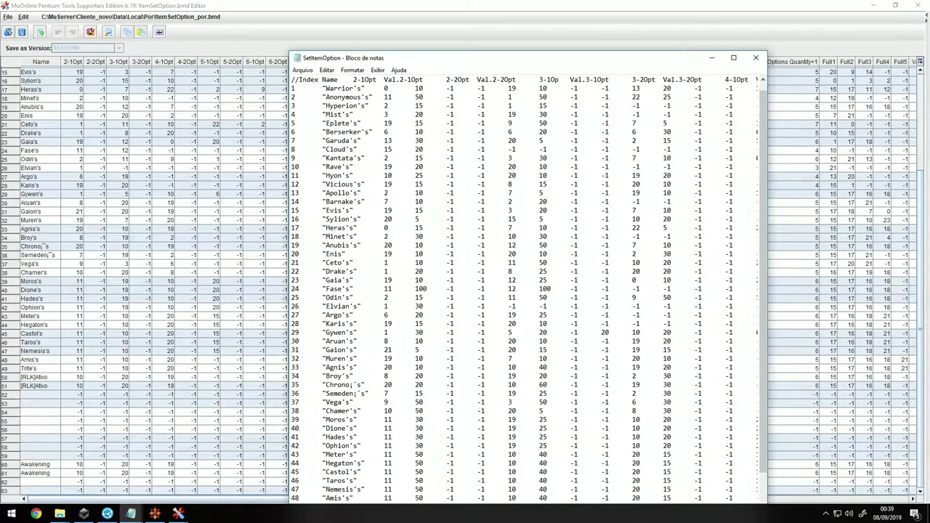
pyautogui.hotkey('shift', 'Right')
pyautogui.hotkey('shift', 'Right')
pyautogui.hotkey('shift', 'Right')
pyautogui.hotkey('shift', 'Right')
pyautogui.hotkey('shift', 'Right')
pyautogui.hotkey('shift', 'Right')
pyautogui.hotkey('shift', 'Right')
pyautogui.hotkey('shift', 'Right')
pyautogui.hotkey('shift', 'Right')
pyautogui.hotkey('shift', 'Right')
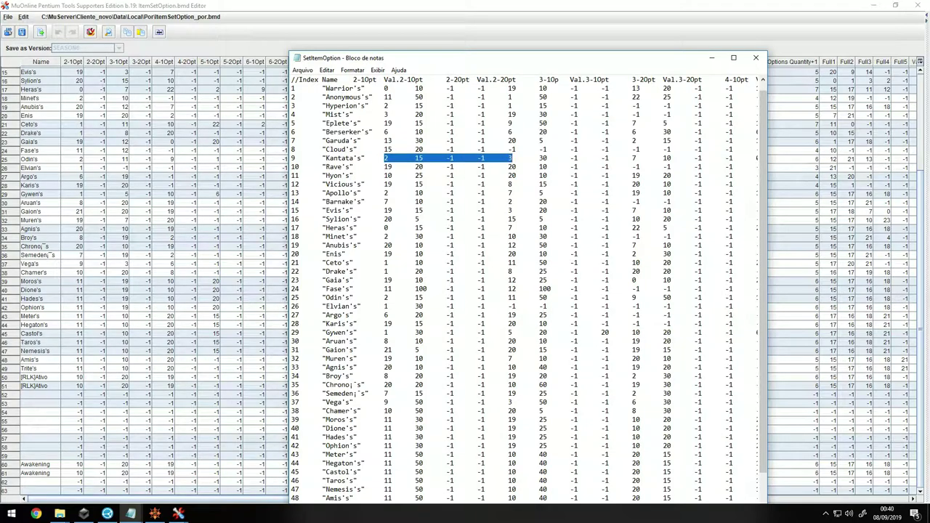
pyautogui.click(357, 245)
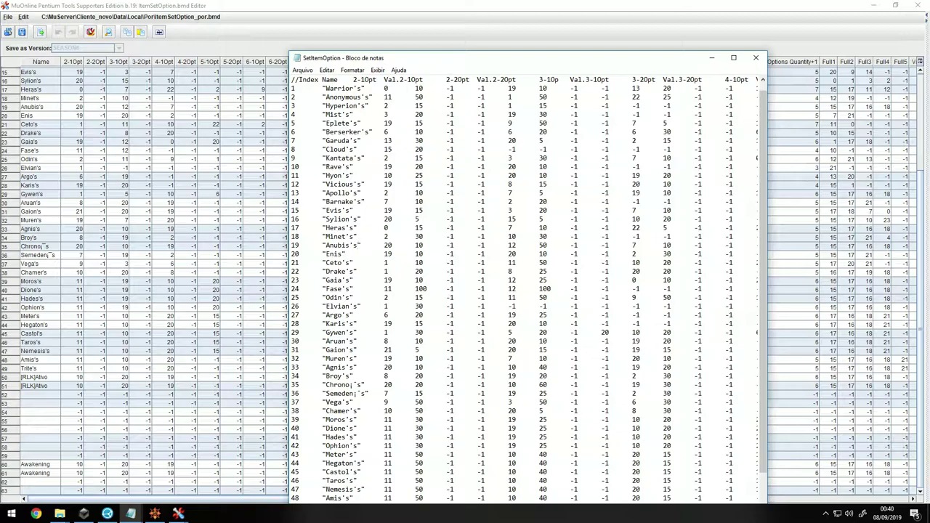
pyautogui.moveTo(358, 244); pyautogui.dragTo(291, 245)
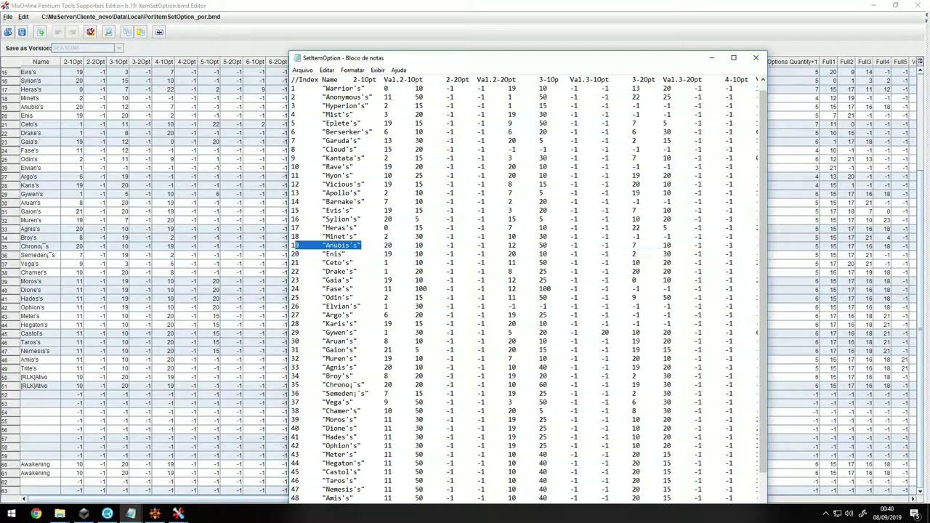
pyautogui.moveTo(383, 245); pyautogui.dragTo(637, 246)
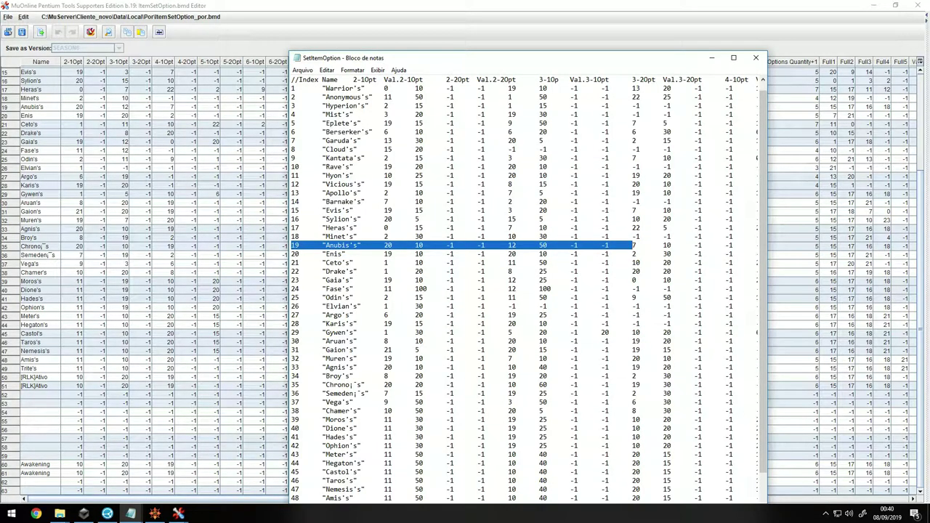
# - Copy the whole "Anubis's" row 19 in the ItemSetOption.bmd Editor into the empty row 52
pyautogui.click(41, 202)
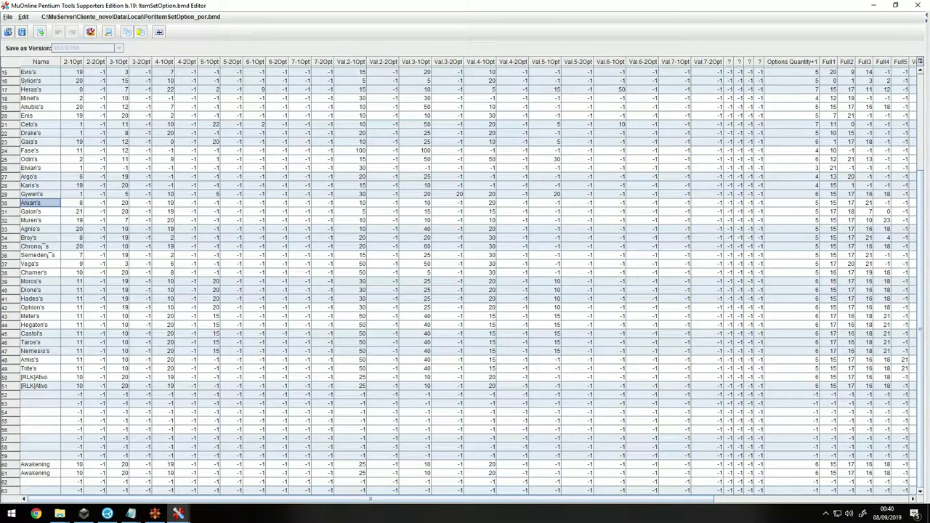
pyautogui.moveTo(41, 107); pyautogui.dragTo(918, 107)
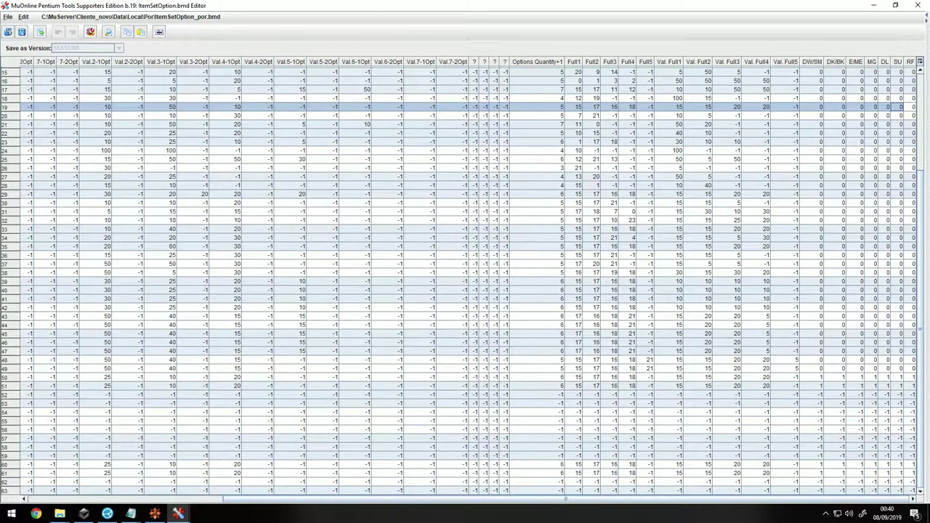
pyautogui.moveTo(566, 499); pyautogui.dragTo(371, 499)
pyautogui.click(40, 395)
pyautogui.hotkey('ctrl', 'v')
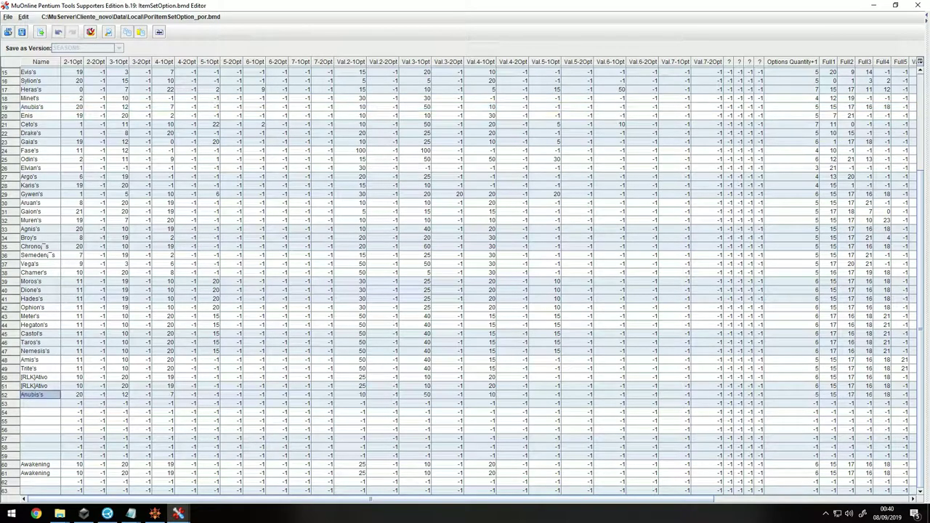
# - Rename the set in row 52 to [RLK]
pyautogui.doubleClick(40, 395)
pyautogui.doubleClick(37, 394)
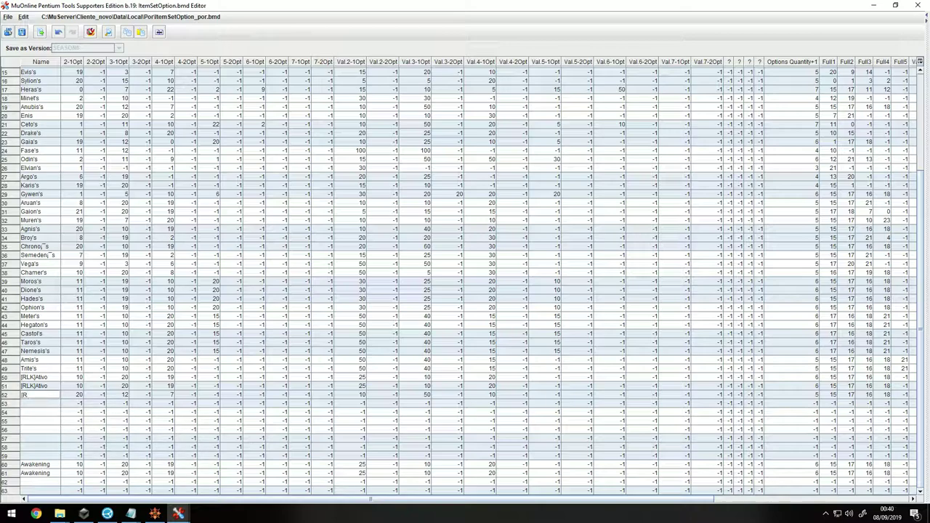
pyautogui.press('Return')
pyautogui.click(40, 386)
# - Set the Options Quantity+1 value of the [RLK] row 52 to 6
pyautogui.moveTo(40, 394); pyautogui.dragTo(796, 395)
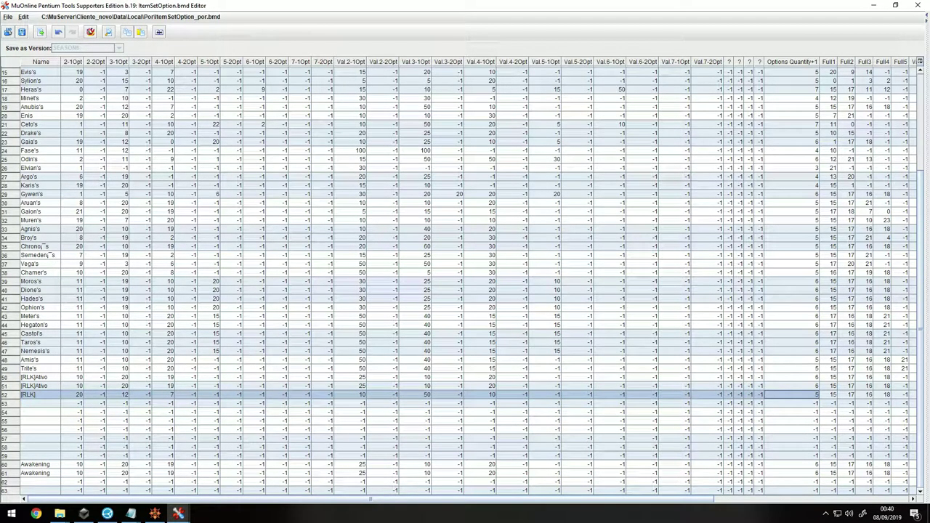
pyautogui.doubleClick(796, 395)
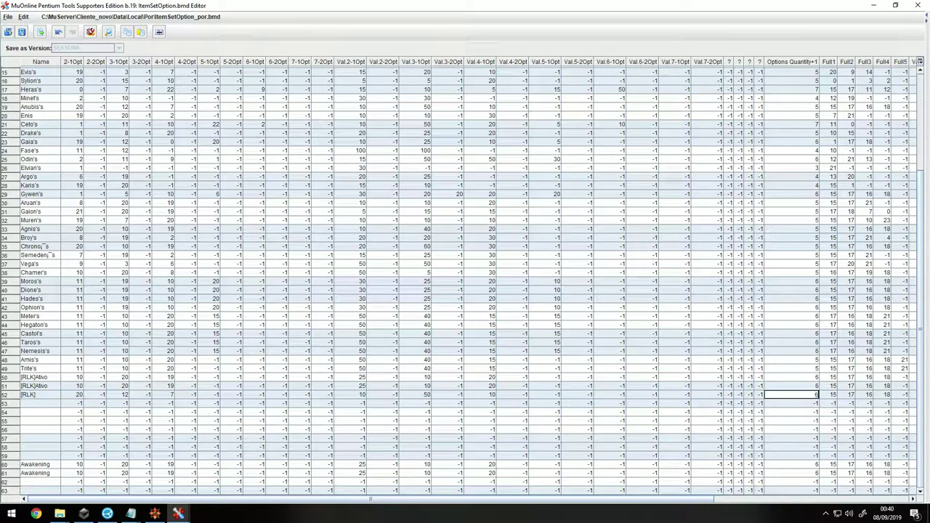
pyautogui.click(816, 395)
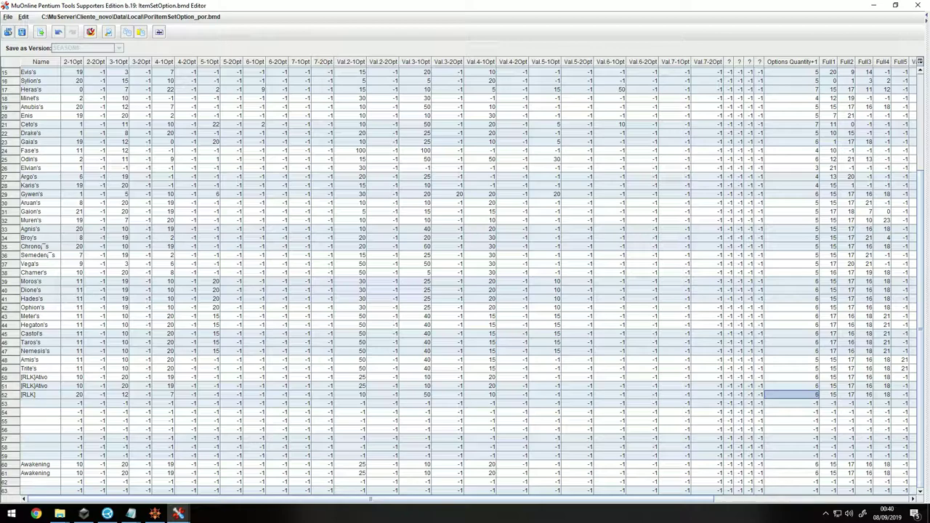
pyautogui.doubleClick(816, 395)
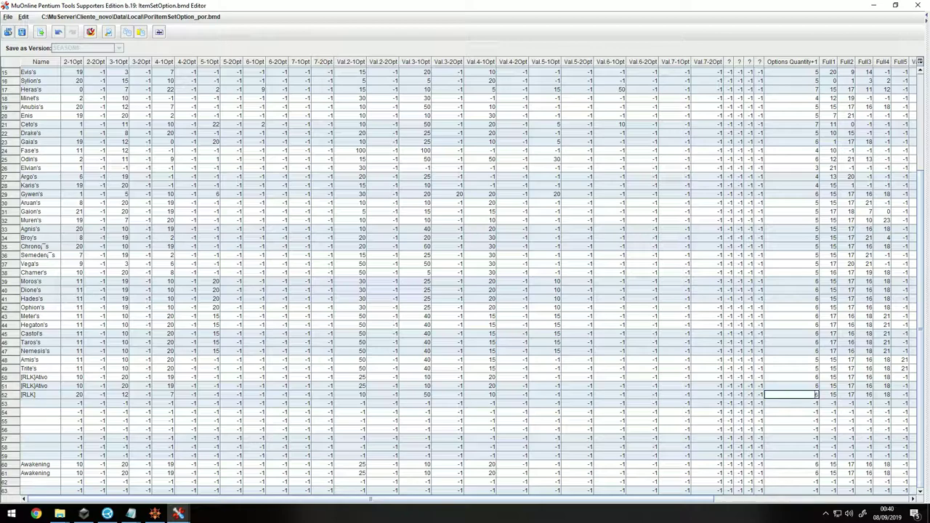
pyautogui.press('Escape')
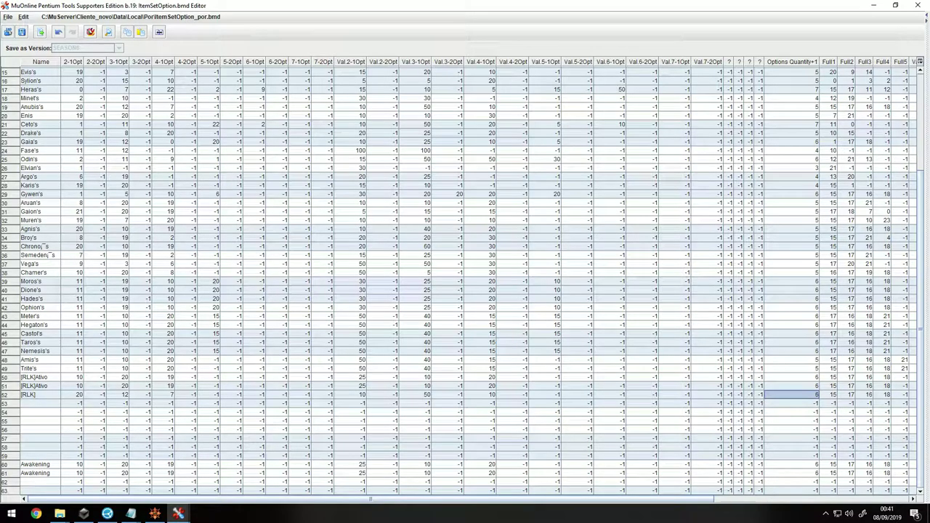
pyautogui.moveTo(38, 395); pyautogui.dragTo(794, 395)
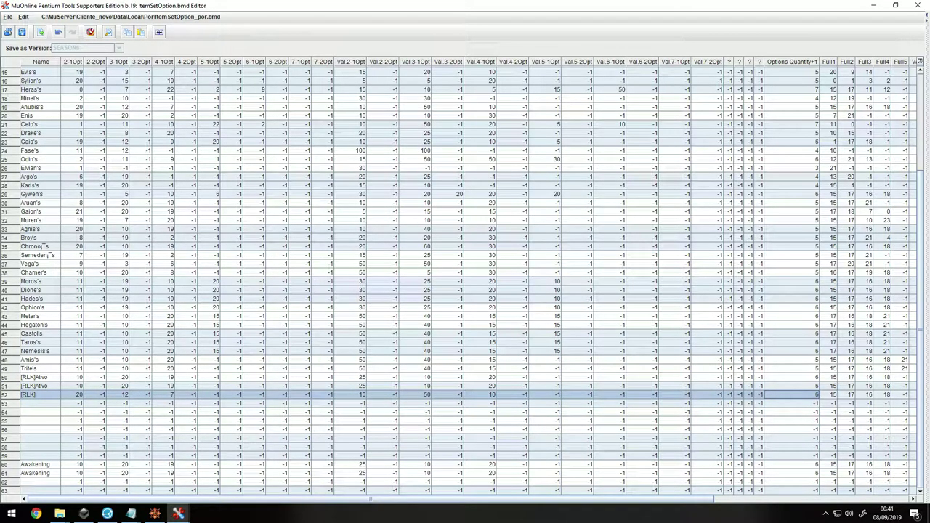
pyautogui.click(794, 394)
# - Save the edited set table over ItemSetOption_por.bmd in the client's Por folder
pyautogui.click(22, 32)
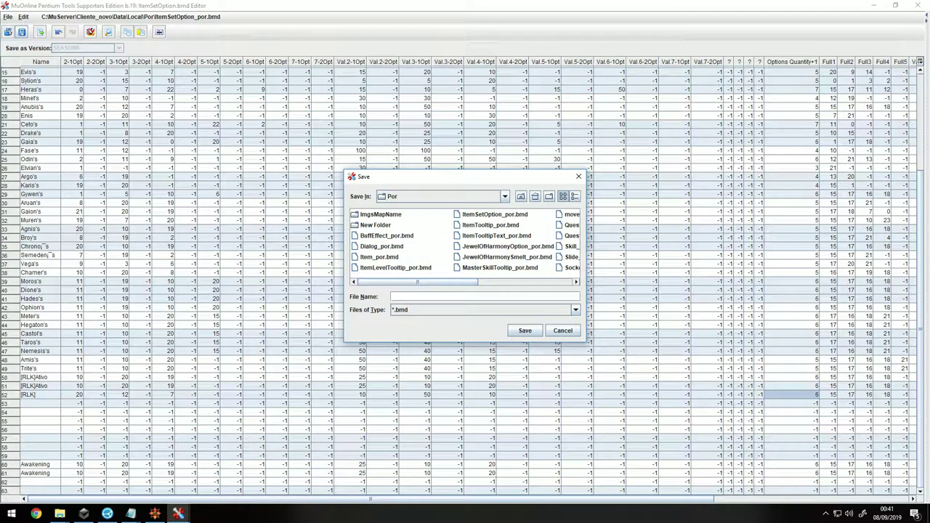
pyautogui.click(494, 214)
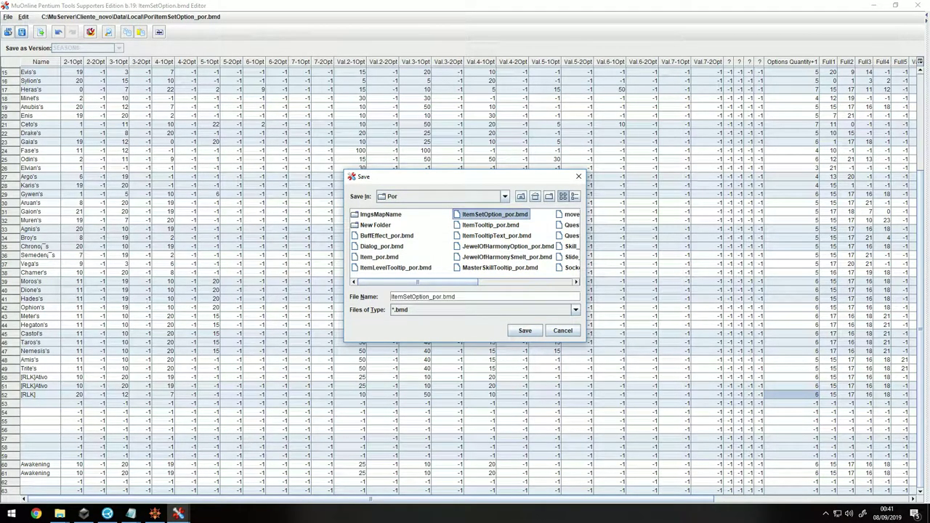
pyautogui.click(525, 331)
# - Save the same set table over ItemSetOption_eng.bmd in the client's Eng folder
pyautogui.click(21, 32)
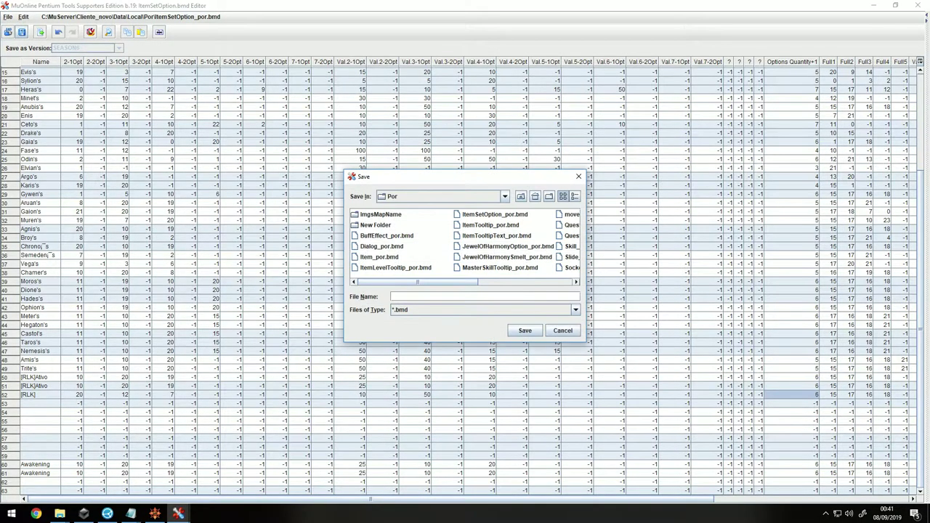
pyautogui.click(492, 214)
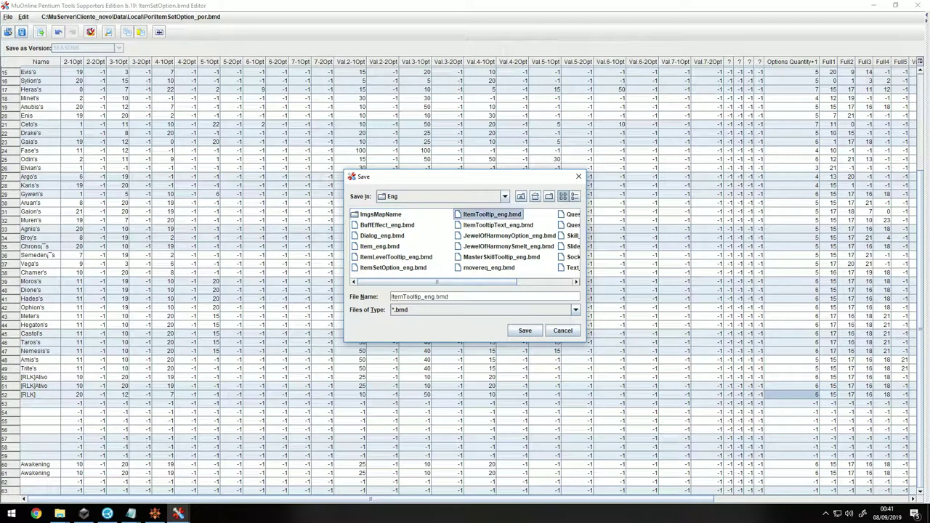
pyautogui.click(393, 268)
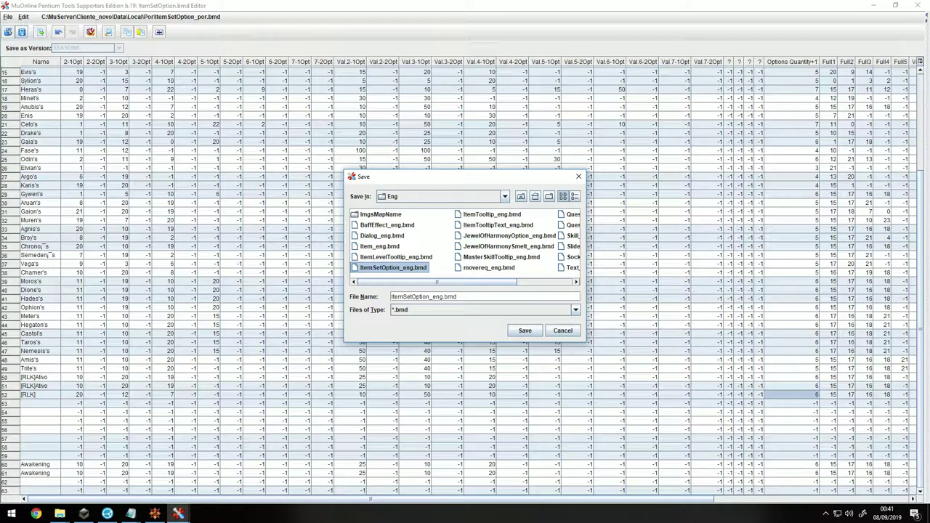
pyautogui.click(525, 331)
# - Save the same set table over itemsetoption_spn.bmd in the client's Spn folder
pyautogui.click(22, 32)
pyautogui.click(521, 196)
pyautogui.doubleClick(366, 235)
pyautogui.click(392, 268)
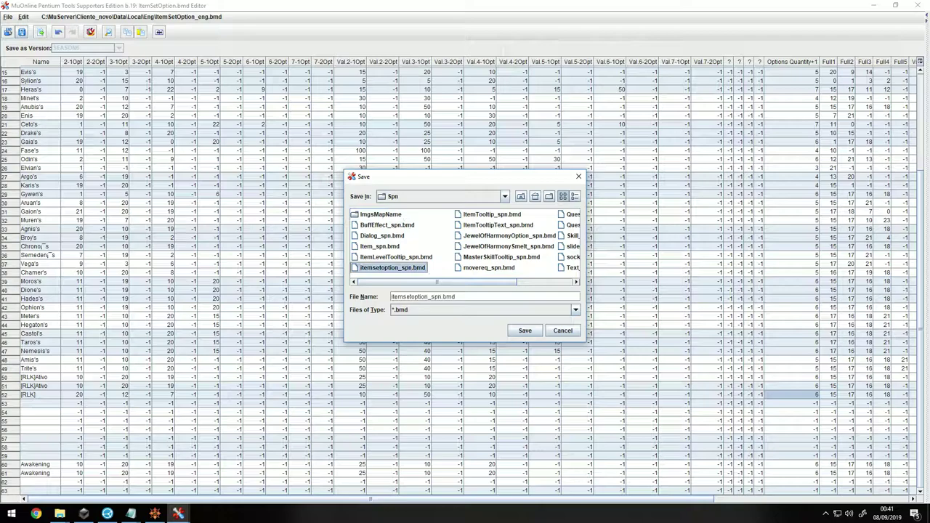
pyautogui.press('Return')
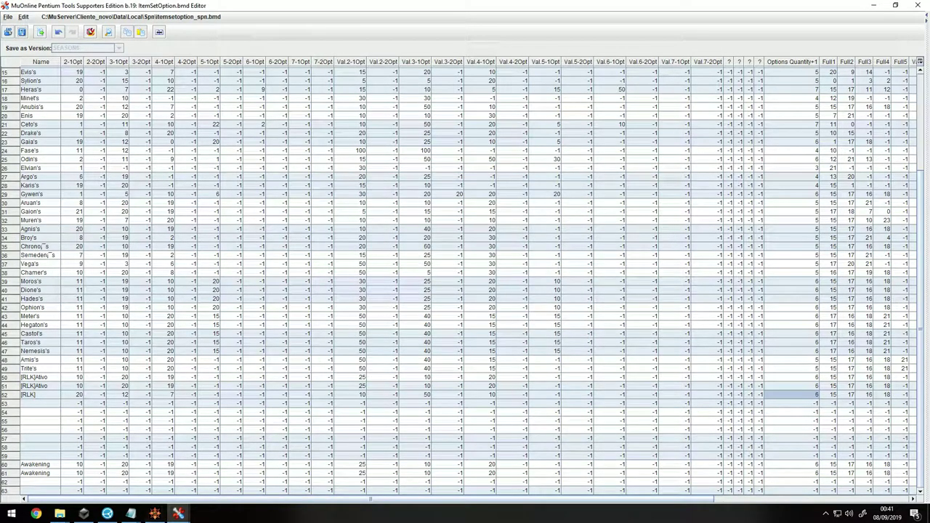
# - Browse to MuServer\Cliente_novo in the PentiumTools.b.19 folder window and try to launch the main application
pyautogui.click(154, 514)
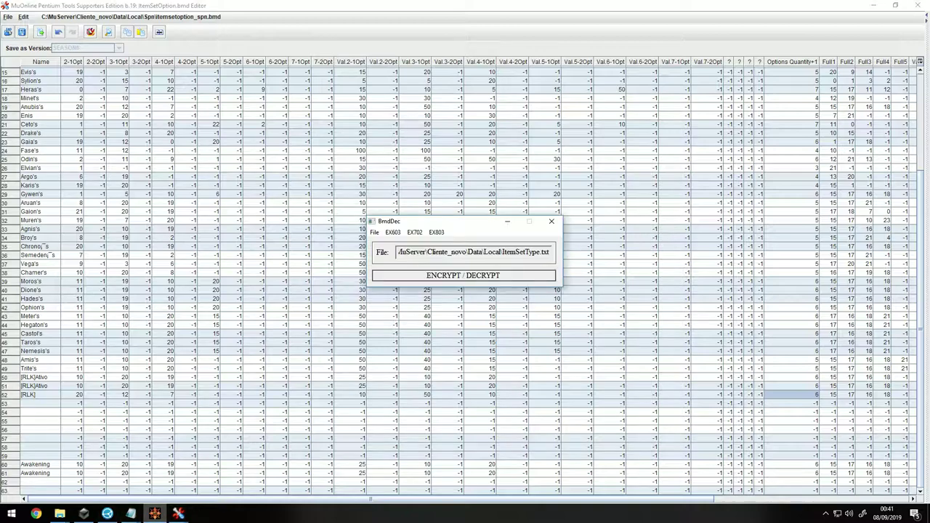
pyautogui.moveTo(59, 514)
pyautogui.click(41, 472)
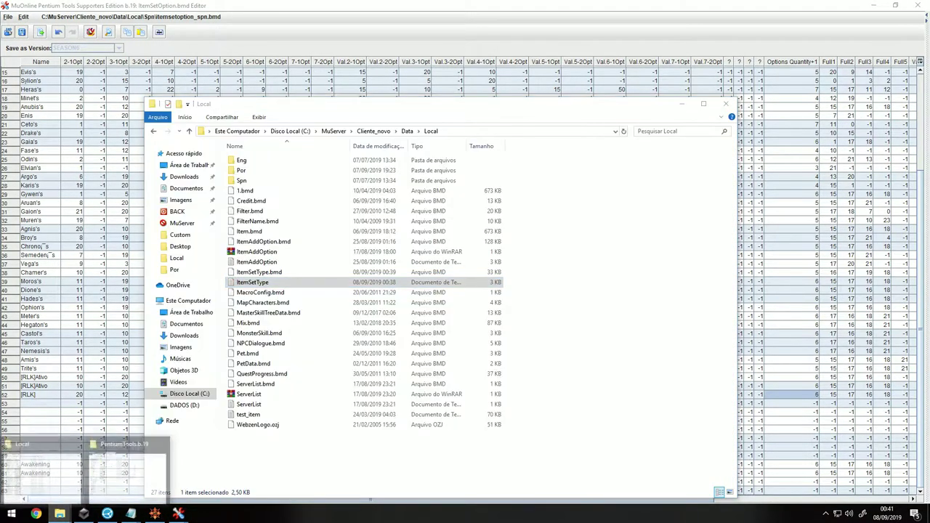
pyautogui.click(125, 473)
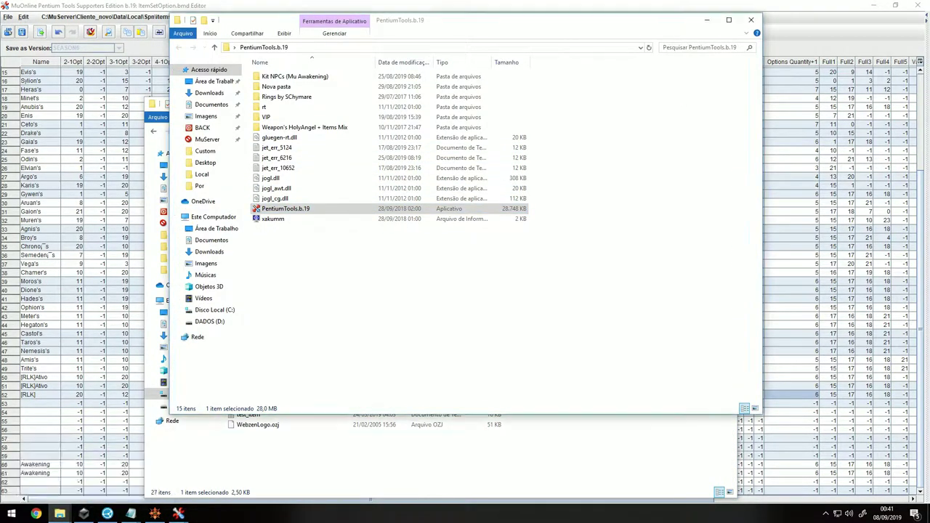
pyautogui.click(207, 139)
pyautogui.doubleClick(279, 76)
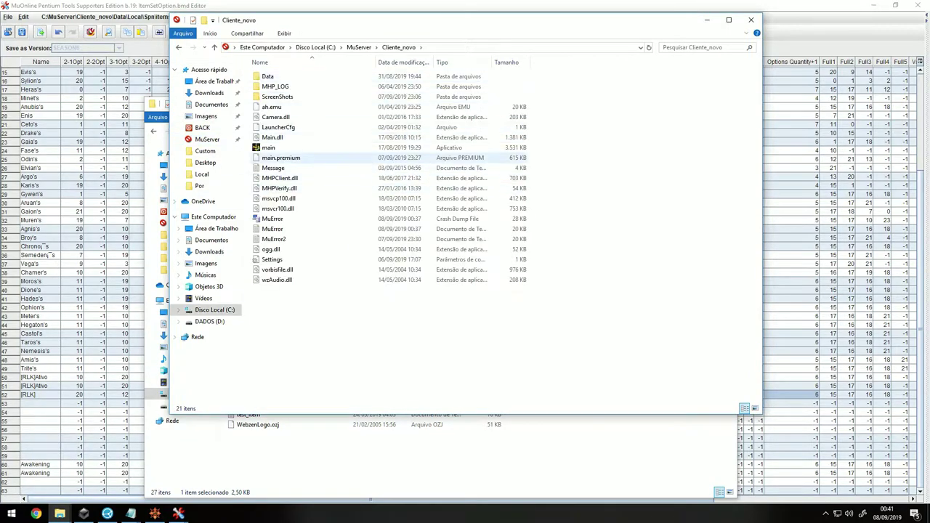
pyautogui.doubleClick(268, 148)
pyautogui.hotkey('alt', 'Tab')
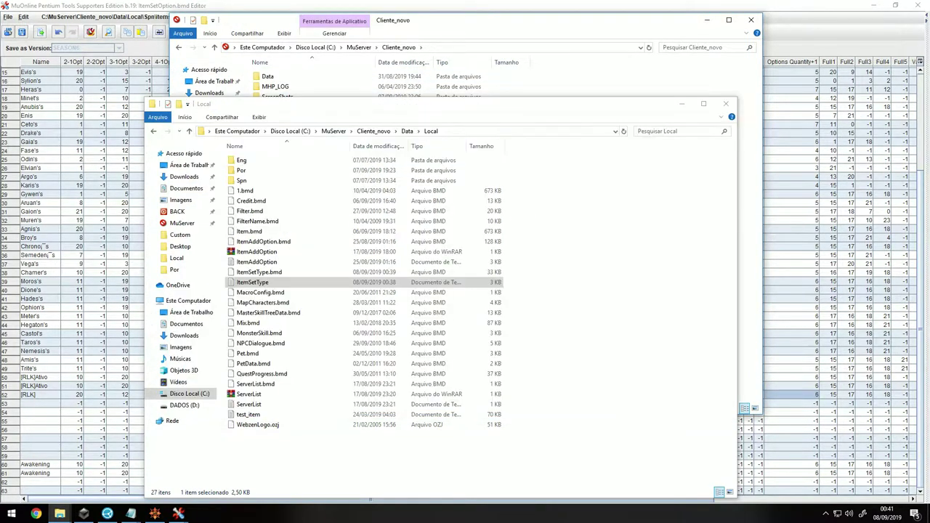
# - Go up from the Local folder to Cliente_novo and launch the game client with the main application
pyautogui.moveTo(312, 111); pyautogui.dragTo(253, 87)
pyautogui.moveTo(320, 81); pyautogui.dragTo(439, 123)
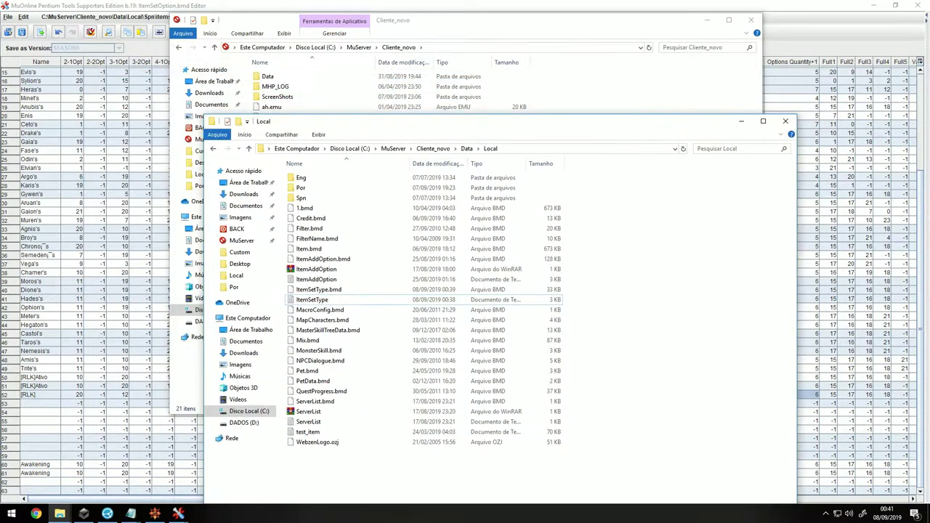
pyautogui.click(433, 148)
pyautogui.click(304, 248)
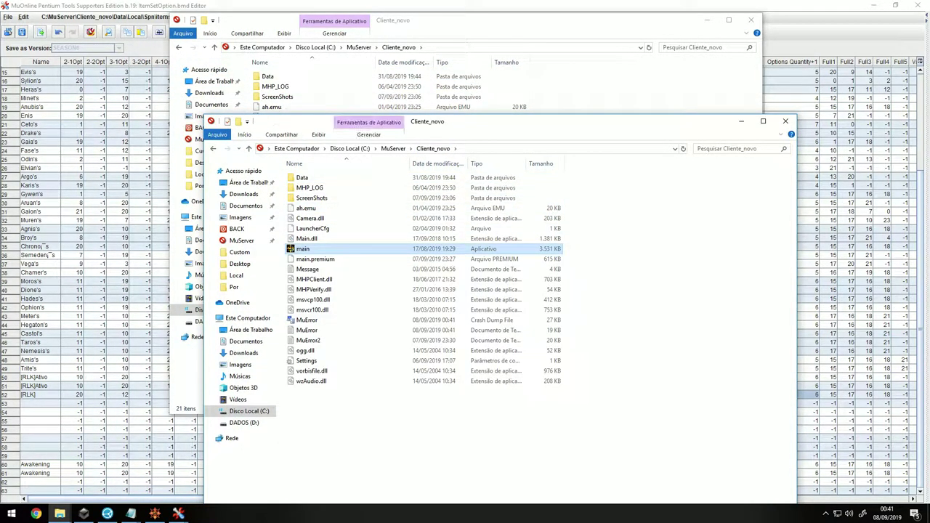
pyautogui.press('Return')
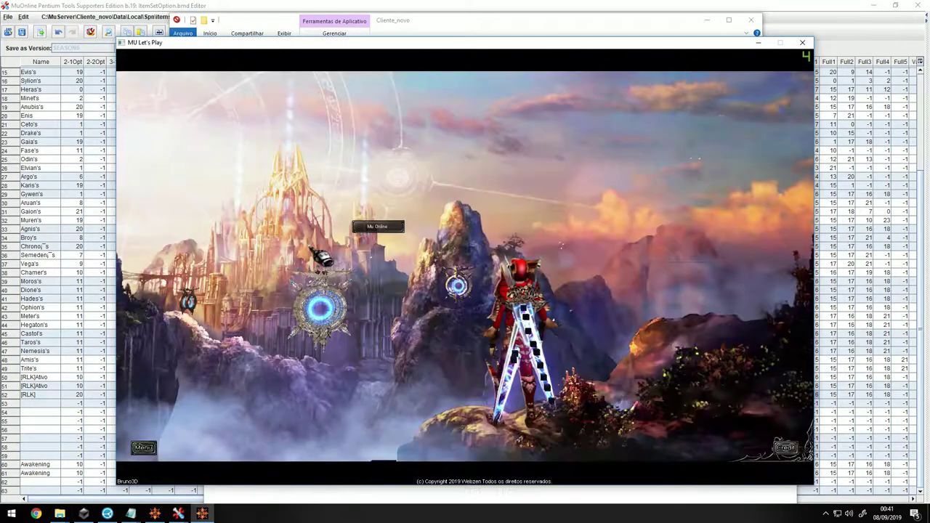
# - Connect to the server, enter the account password and enter the game with the sword-master character
pyautogui.click(449, 330)
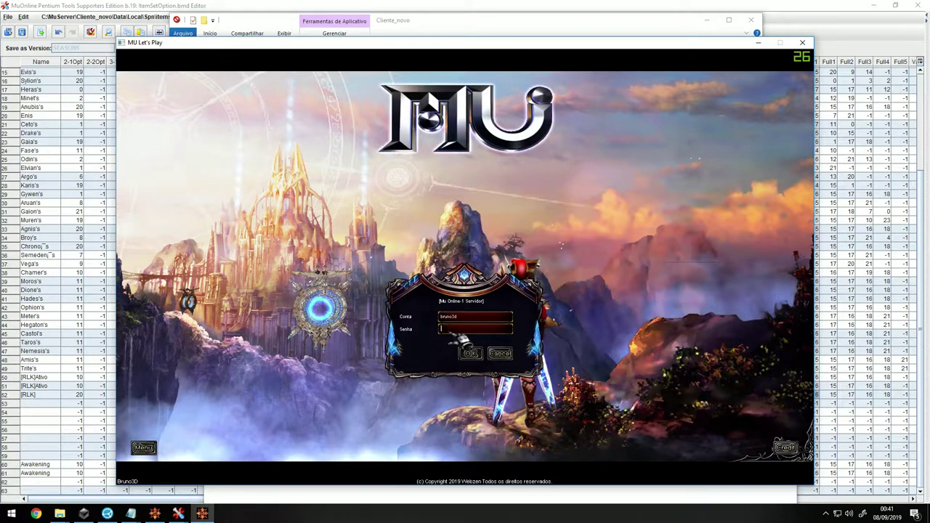
pyautogui.write('***')
pyautogui.press('Return')
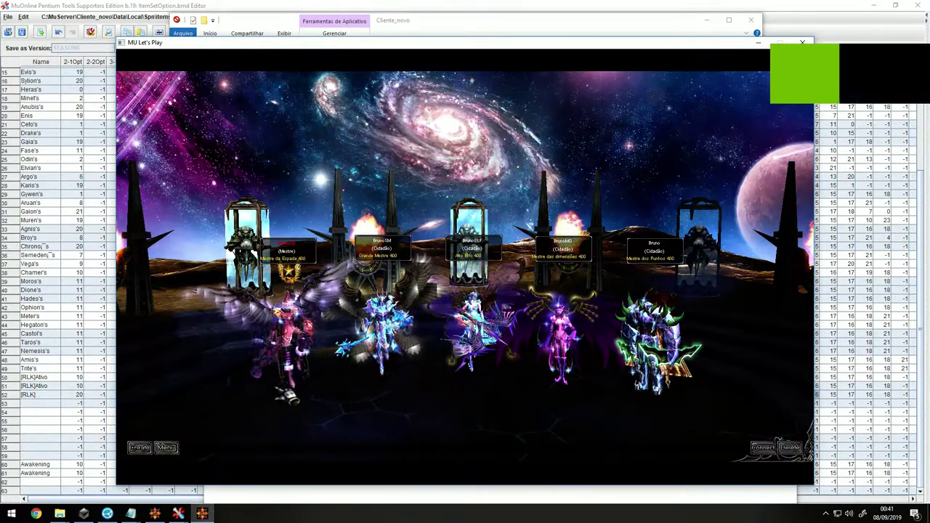
pyautogui.doubleClick(283, 385)
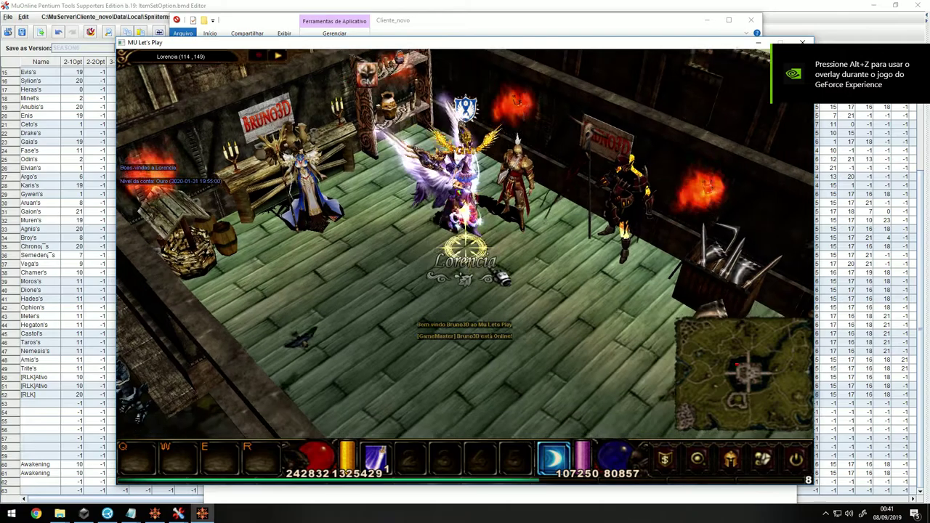
# - Buy four Jewel of Ancient 1 items from the merchant NPC in Lorencia and leave the shop
pyautogui.click(489, 211)
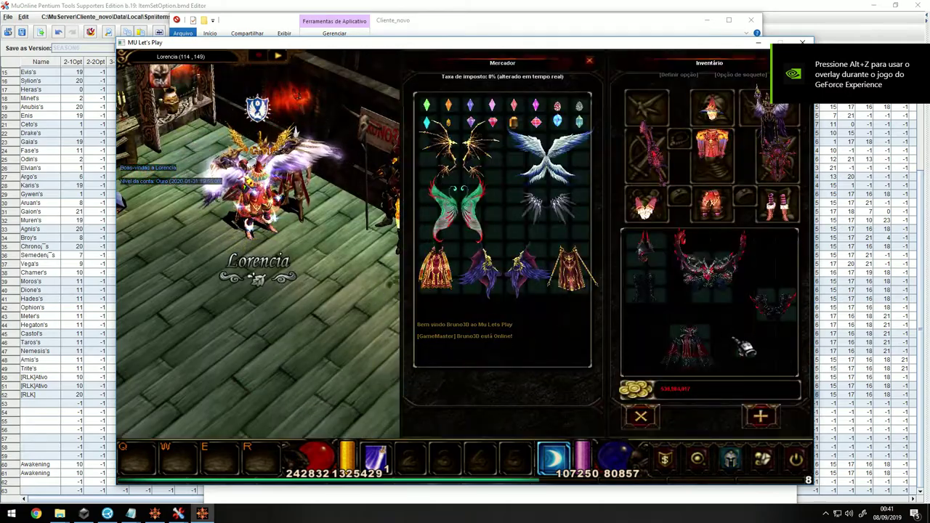
pyautogui.click(561, 107)
pyautogui.click(562, 106)
pyautogui.click(561, 106)
pyautogui.click(561, 107)
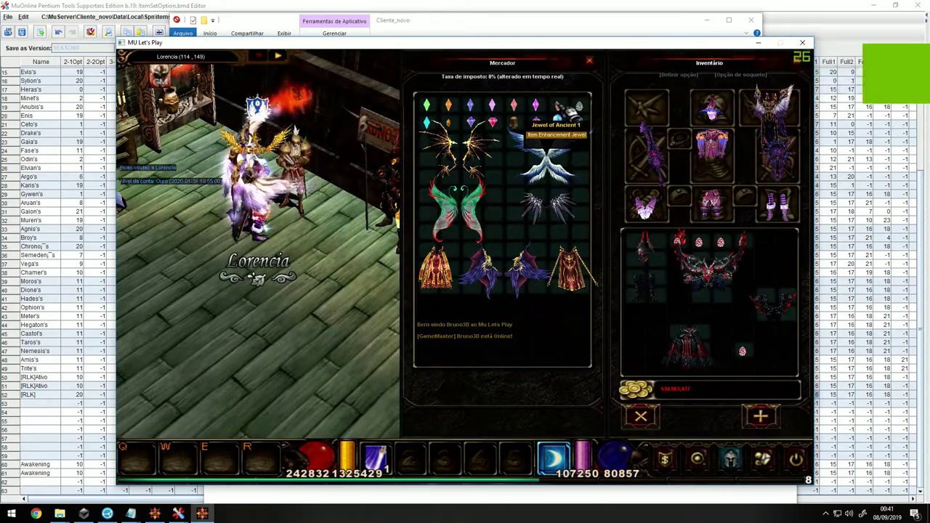
pyautogui.press('Escape')
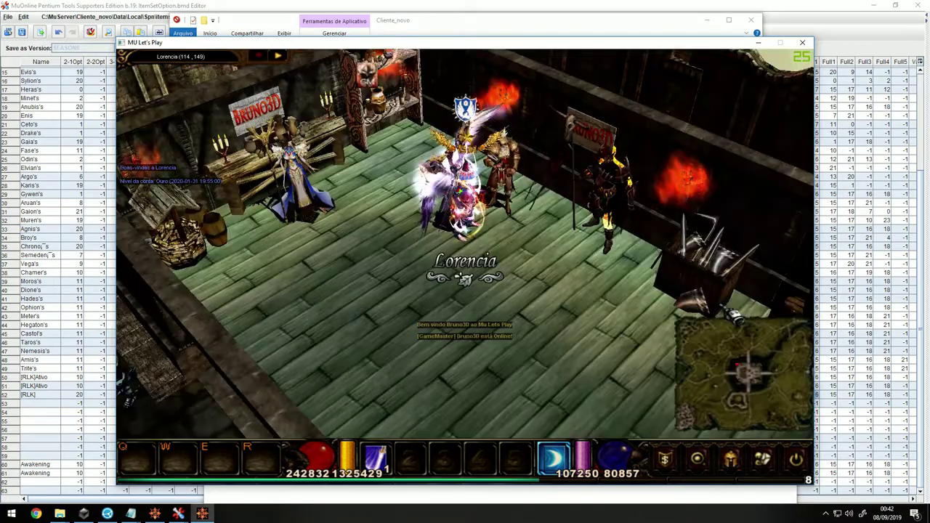
# - Reopen the merchant's shop and buy five of the light-blue jewels
pyautogui.press('v')
pyautogui.click(411, 189)
pyautogui.click(561, 125)
pyautogui.click(560, 125)
pyautogui.click(561, 125)
pyautogui.click(561, 125)
pyautogui.click(561, 125)
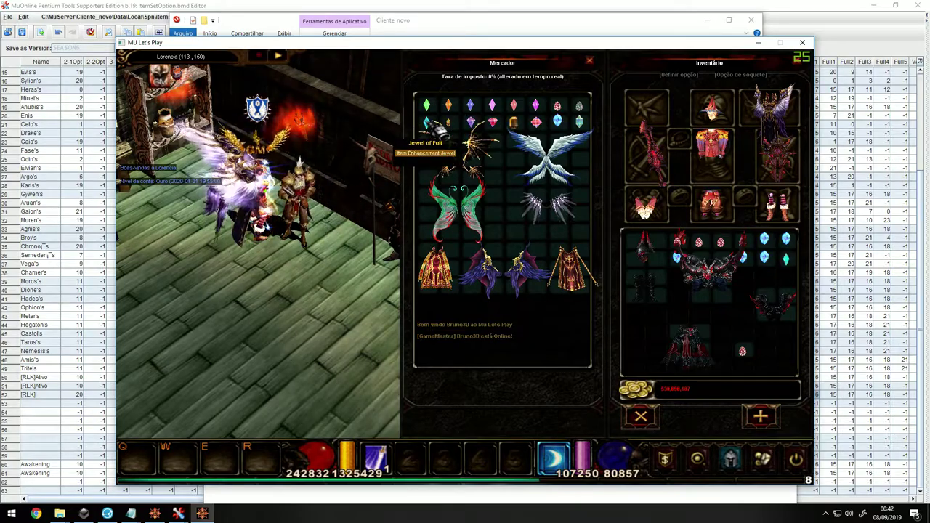
# - Buy five Jewel of Full items from the merchant and leave the shop
pyautogui.click(426, 122)
pyautogui.click(426, 123)
pyautogui.click(426, 123)
pyautogui.click(426, 123)
pyautogui.click(425, 122)
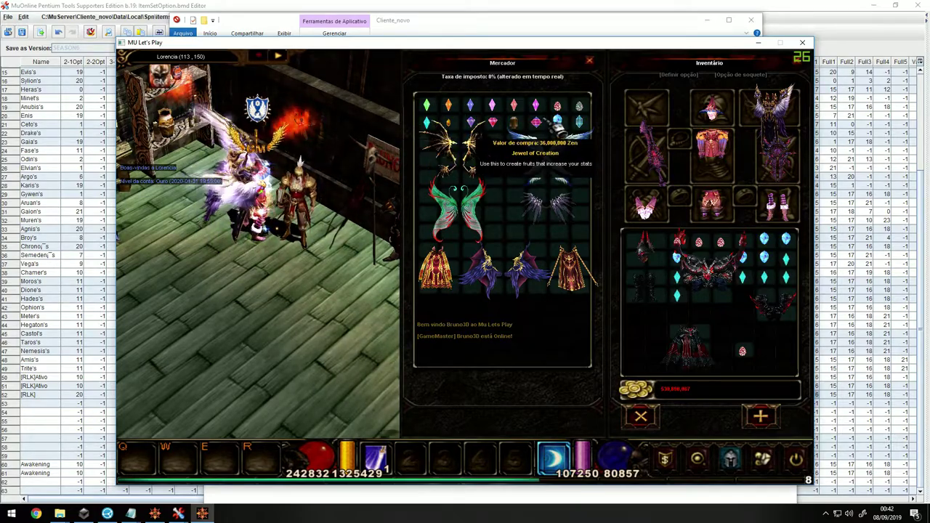
pyautogui.press('Escape')
# - Open the inventory, make room around the Warrior Armor and apply light-blue jewels to it
pyautogui.press('v')
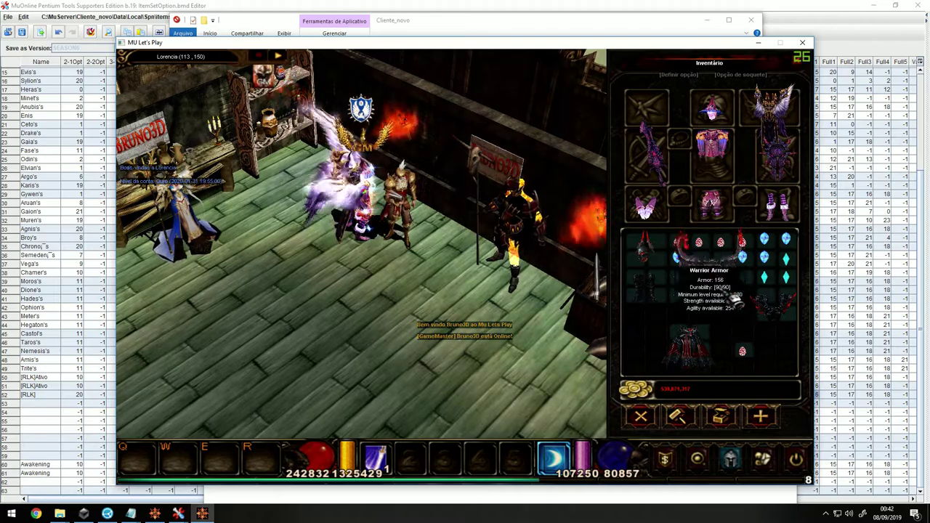
pyautogui.click(726, 294)
pyautogui.click(715, 297)
pyautogui.click(743, 292)
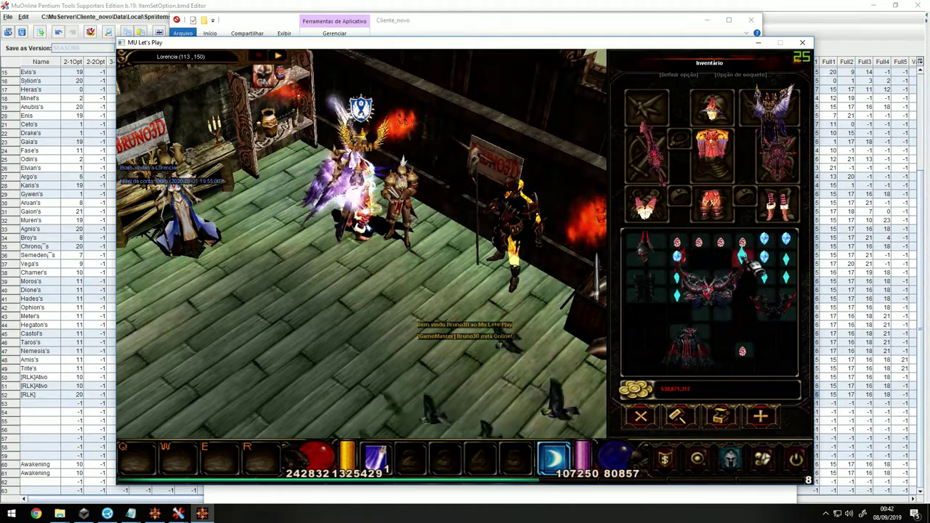
pyautogui.click(746, 271)
pyautogui.click(762, 262)
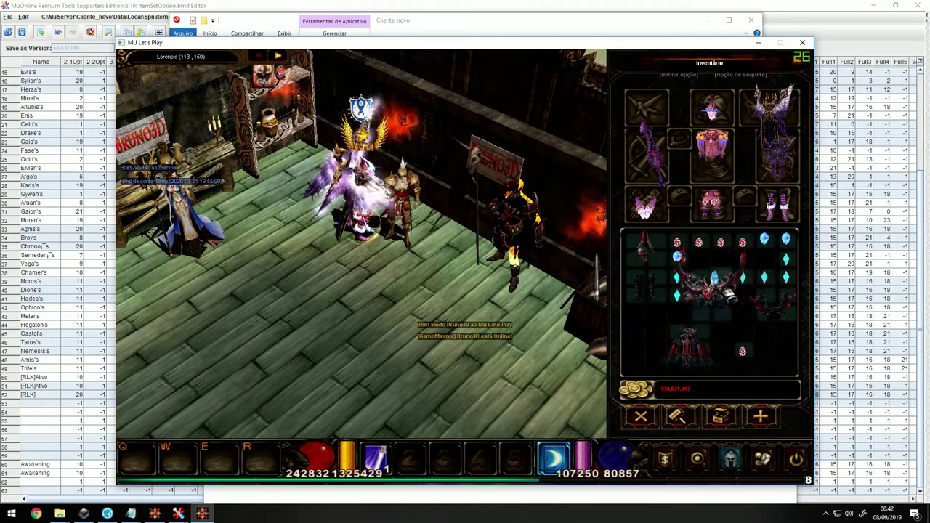
pyautogui.click(726, 294)
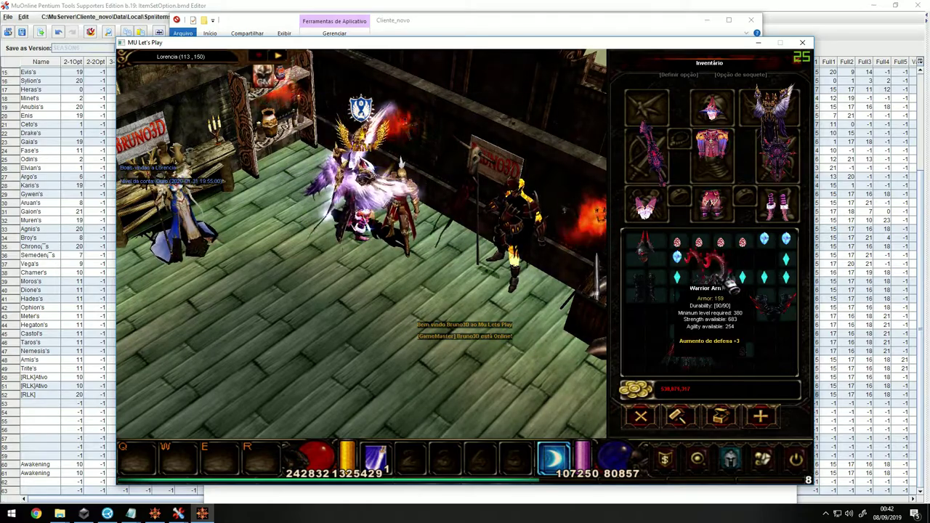
# - Apply a Jewel of Full and a Jewel of Ancient 1 to the Warrior Armor, inspect its set options and set it aside in the inventory
pyautogui.click(729, 294)
pyautogui.click(709, 277)
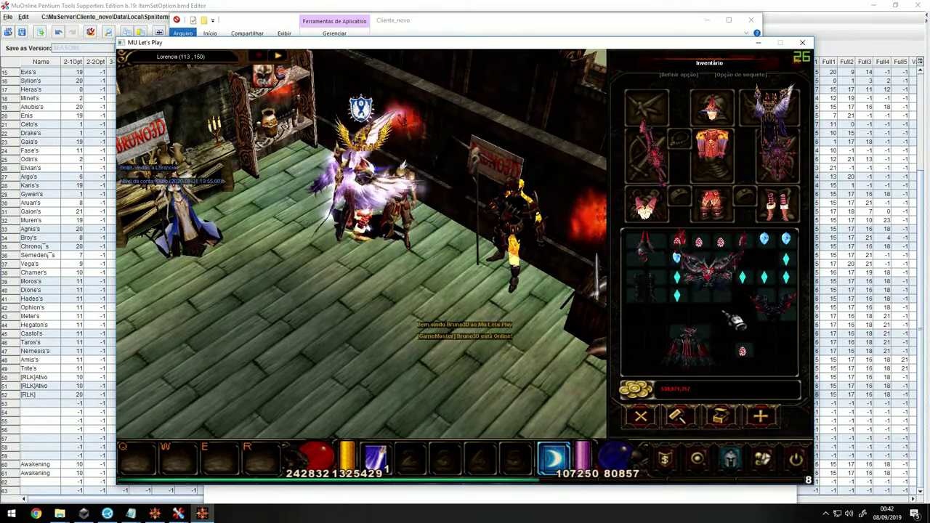
pyautogui.click(728, 293)
pyautogui.click(737, 300)
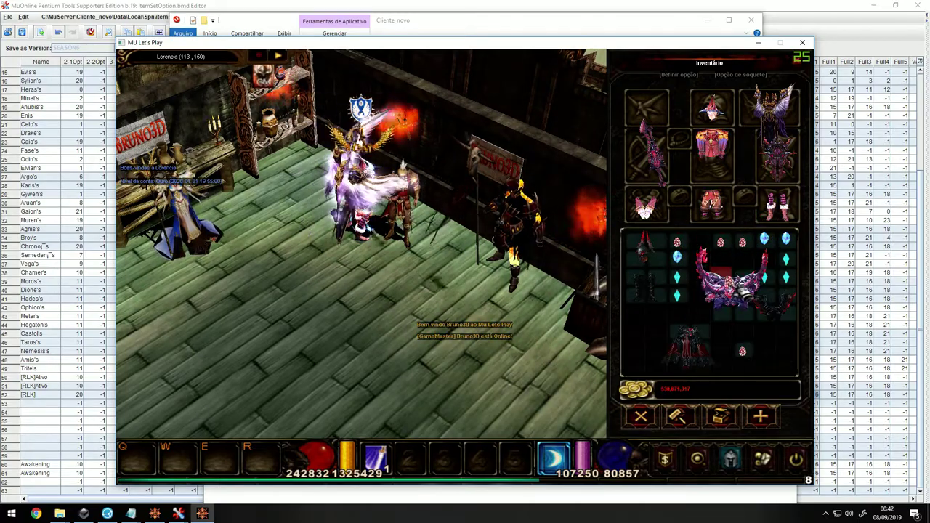
pyautogui.moveTo(750, 296)
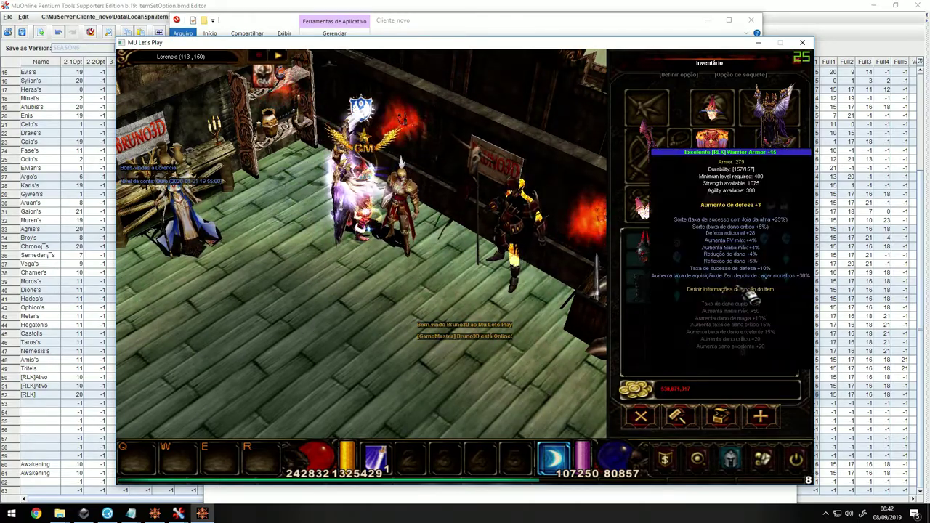
pyautogui.click(742, 294)
pyautogui.click(652, 342)
# - Upgrade the set's helm with the light-blue jewel, Jewel of Full and Jewel of Ancient 1, and set it aside in the inventory
pyautogui.click(678, 257)
pyautogui.click(649, 250)
pyautogui.click(723, 244)
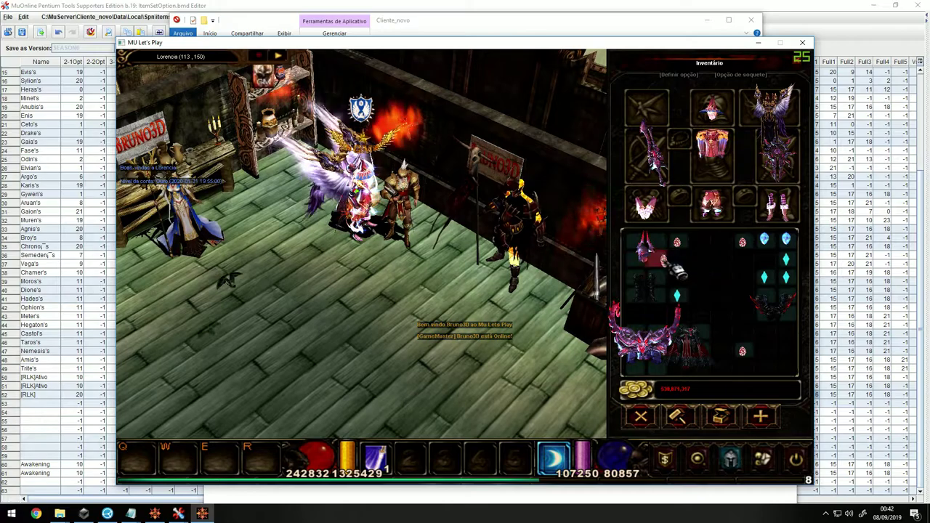
pyautogui.click(654, 260)
pyautogui.click(777, 358)
# - Move the set's pants to a free inventory area and apply two light-blue jewels to them
pyautogui.click(744, 353)
pyautogui.click(766, 243)
pyautogui.click(704, 336)
pyautogui.click(700, 347)
pyautogui.click(717, 280)
pyautogui.click(784, 243)
pyautogui.click(718, 272)
# - Apply a Jewel of Full and a Jewel of Ancient 1 to the pants and set them aside in the inventory
pyautogui.click(768, 275)
pyautogui.click(725, 269)
pyautogui.click(743, 246)
pyautogui.click(727, 267)
pyautogui.click(727, 268)
pyautogui.click(740, 359)
# - Move the set's gloves to a free inventory area and buy five more light-blue jewels from the merchant
pyautogui.click(770, 305)
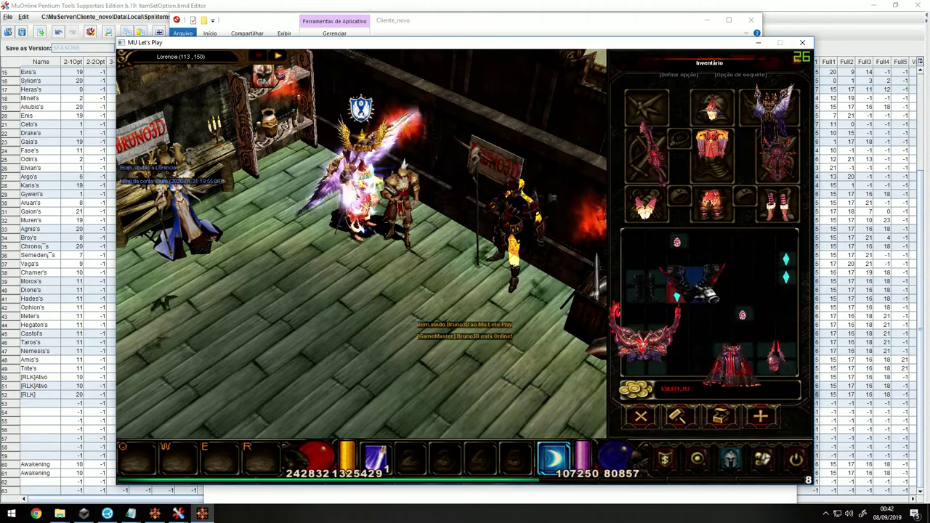
pyautogui.click(712, 275)
pyautogui.click(410, 218)
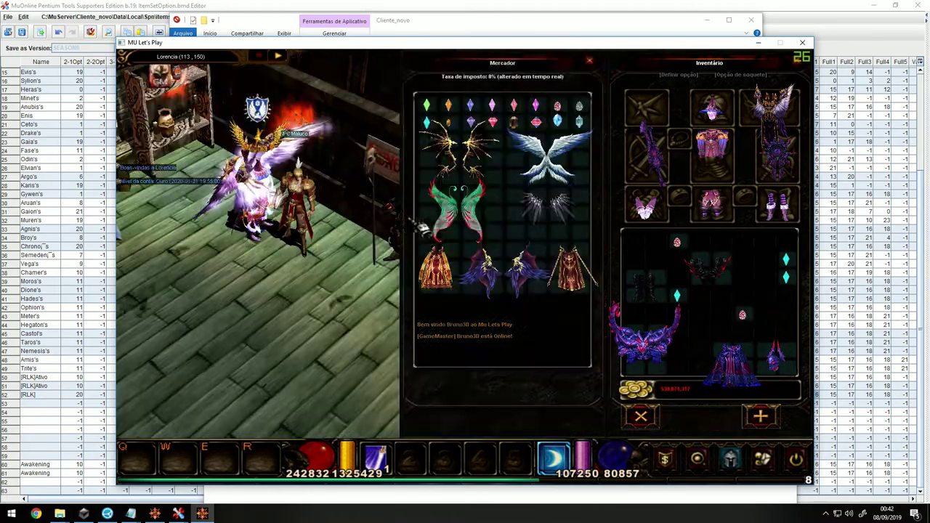
pyautogui.click(558, 122)
pyautogui.click(558, 121)
pyautogui.click(558, 121)
pyautogui.click(558, 122)
pyautogui.click(557, 122)
# - Upgrade the gloves with light-blue jewels and a Jewel of Full, and take up a Jewel of Ancient 1 for them
pyautogui.click(699, 240)
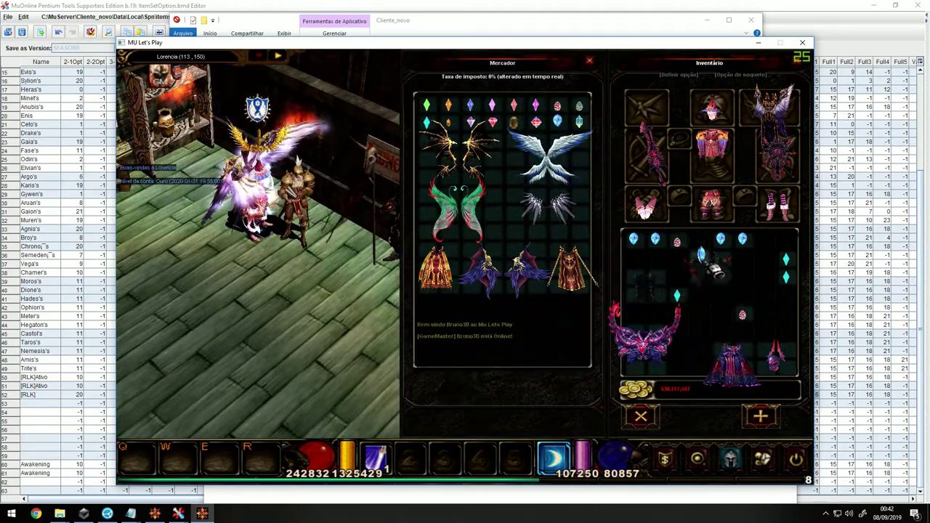
pyautogui.click(713, 273)
pyautogui.click(723, 241)
pyautogui.click(715, 271)
pyautogui.click(742, 242)
pyautogui.click(726, 266)
pyautogui.click(677, 245)
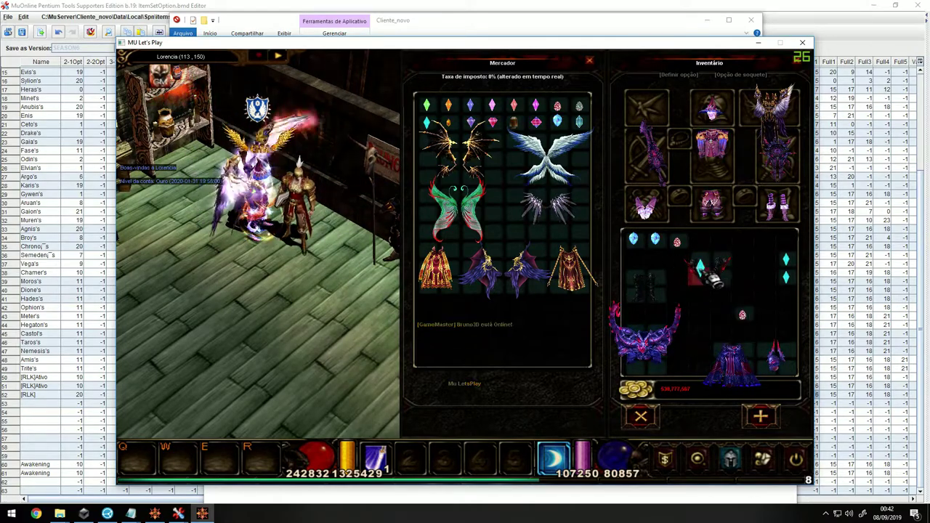